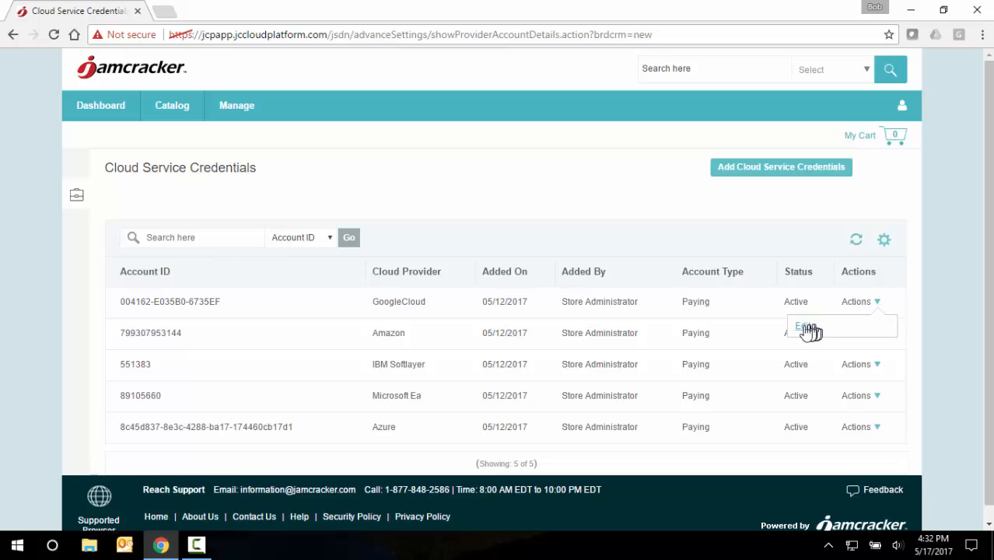
Step: Review the edit form of the GoogleCloud service credential and close it without saving changes
click(805, 330)
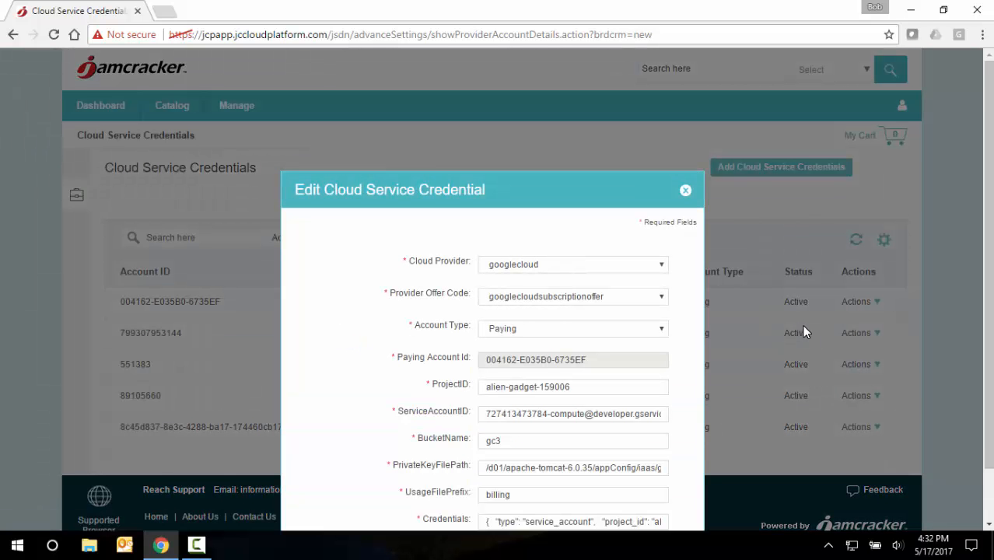
scroll(801, 324, down, 1)
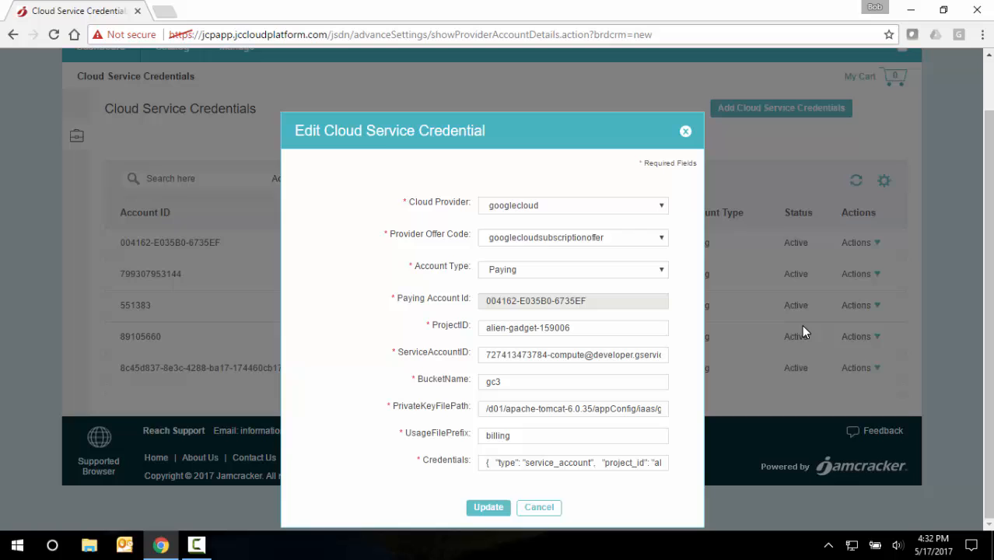
click(545, 515)
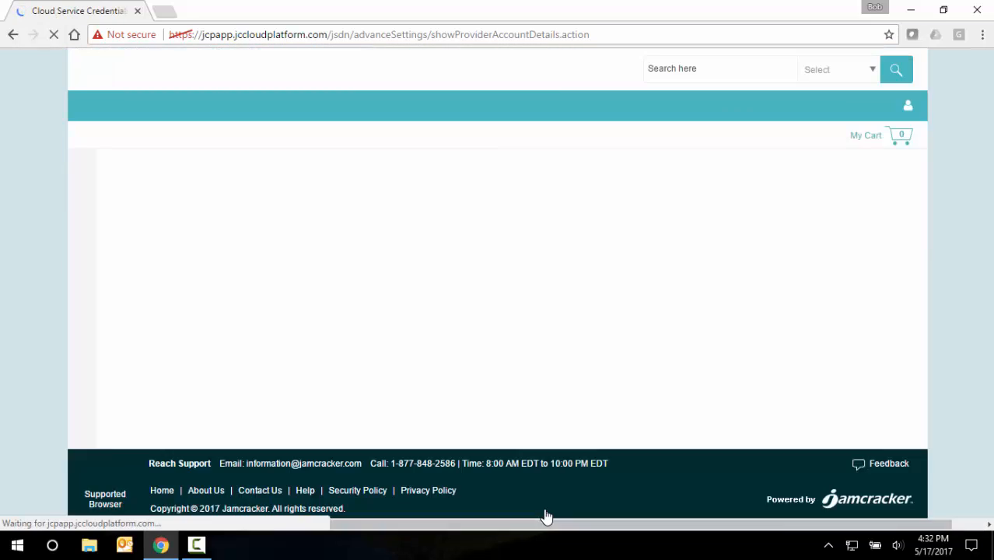
Step: Find the GoogleCloud Stack service in the catalog and launch its GoogleCloudStack offer for configuration
click(180, 115)
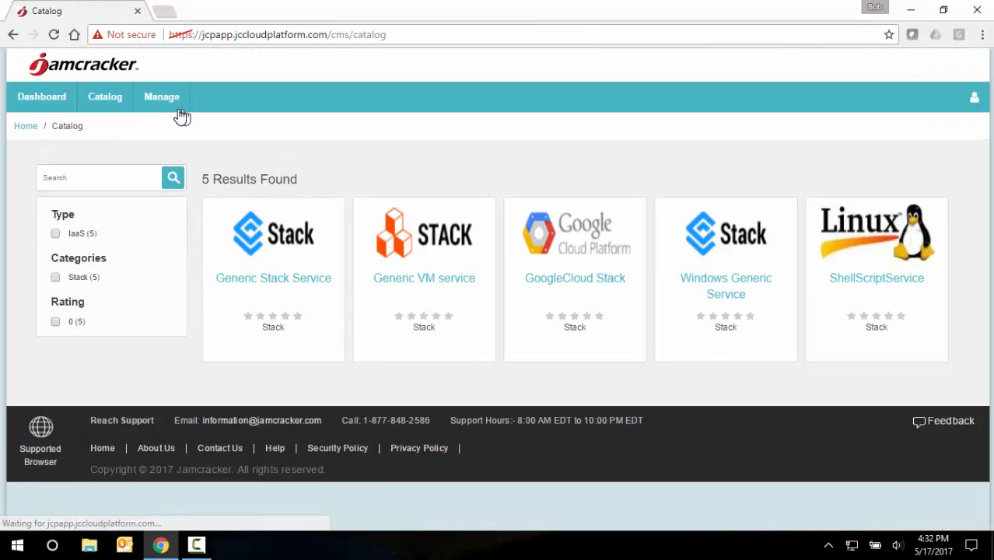
mouse_move(591, 248)
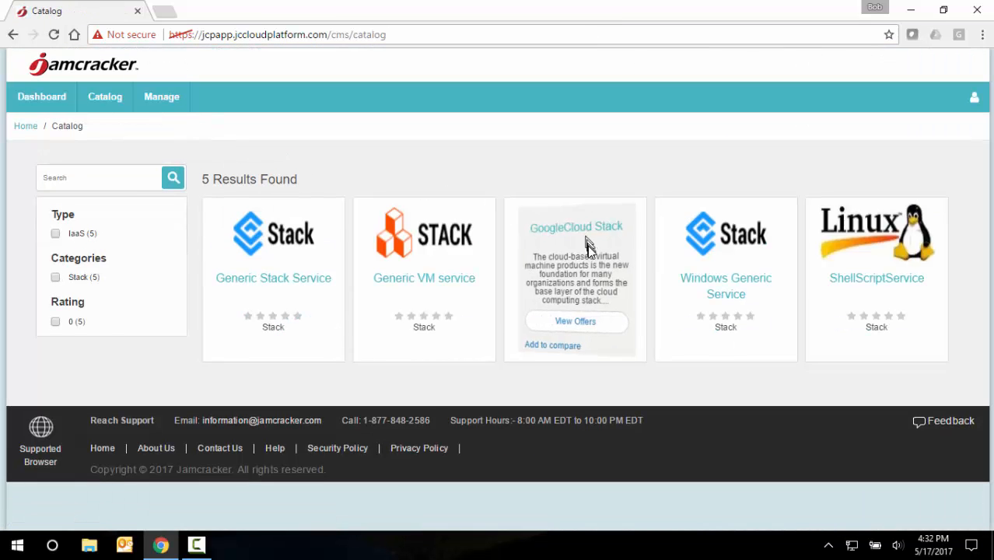
click(574, 322)
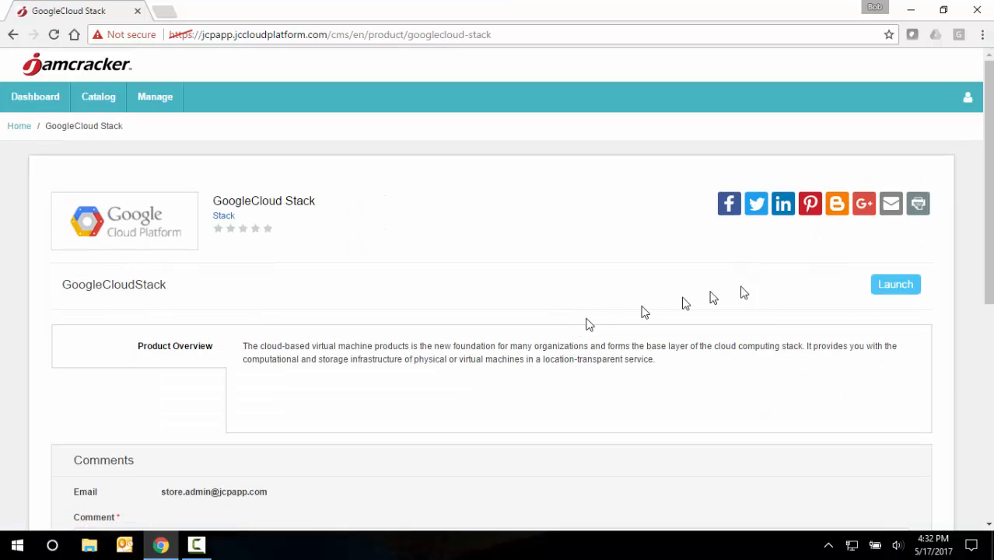
click(896, 285)
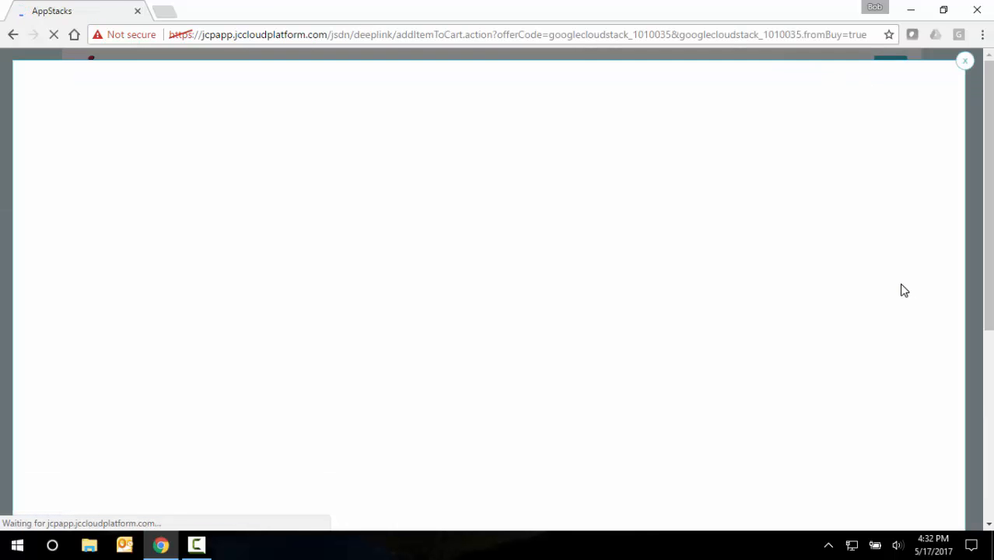
Step: Name the stack demostack and assign it the Sales and Marketing budget code BSANDM
click(643, 175)
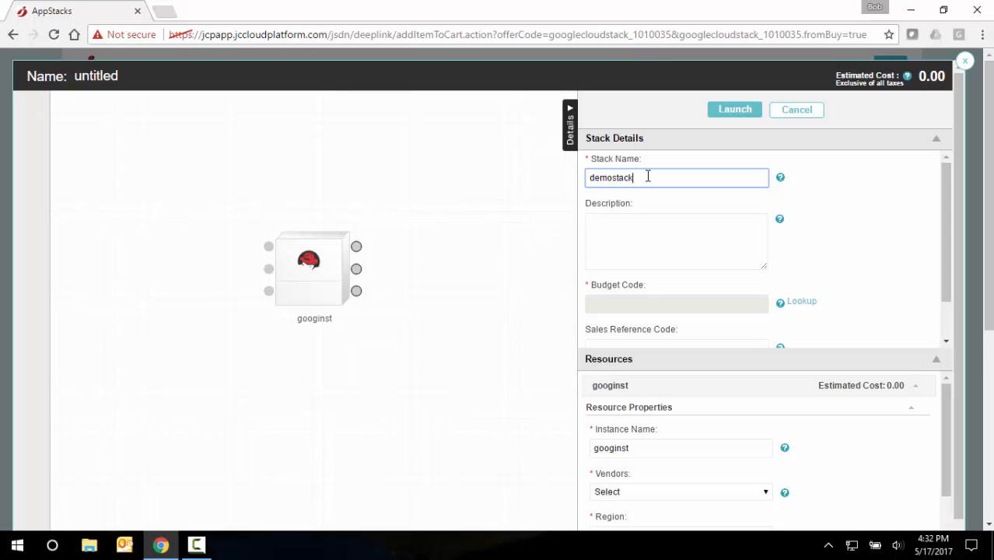
click(800, 303)
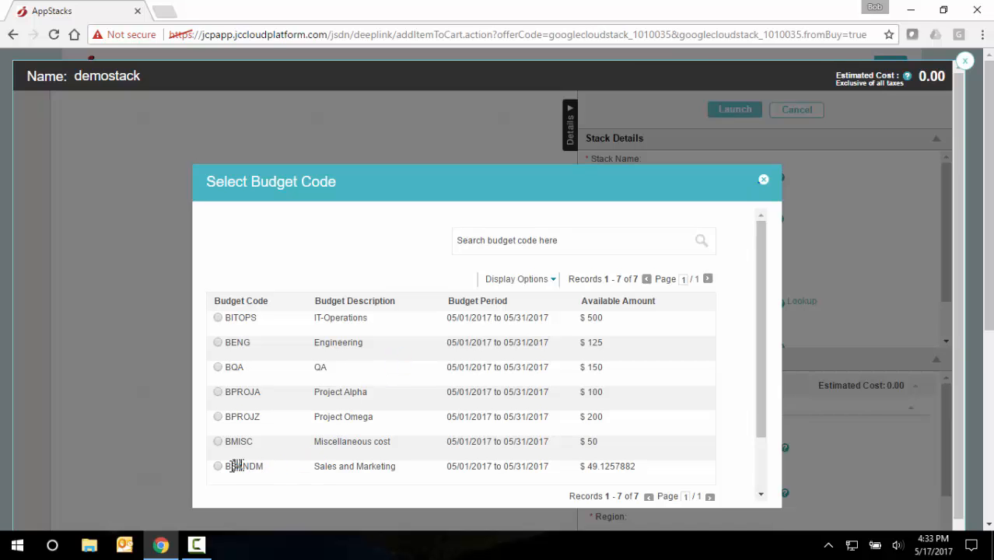
scroll(498, 439, down, 2)
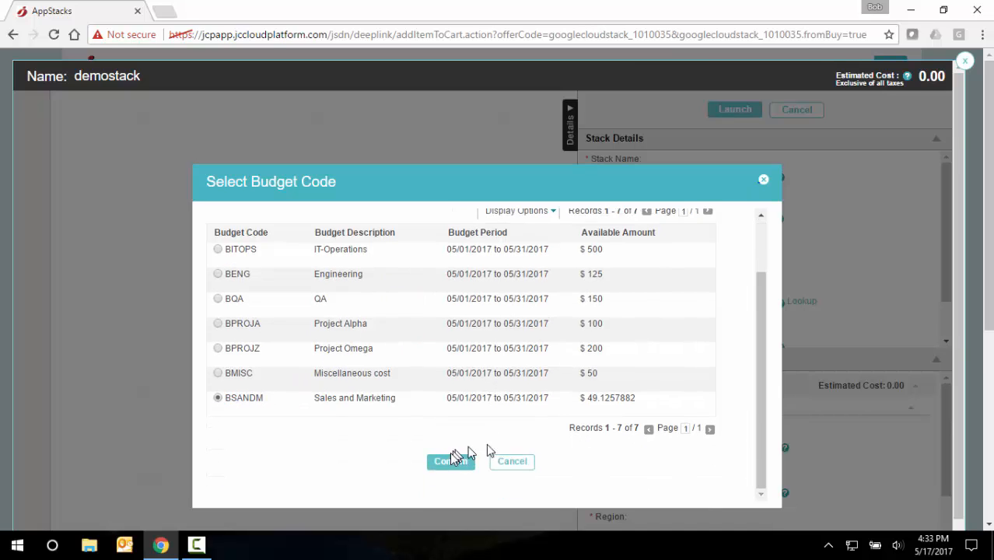
click(450, 463)
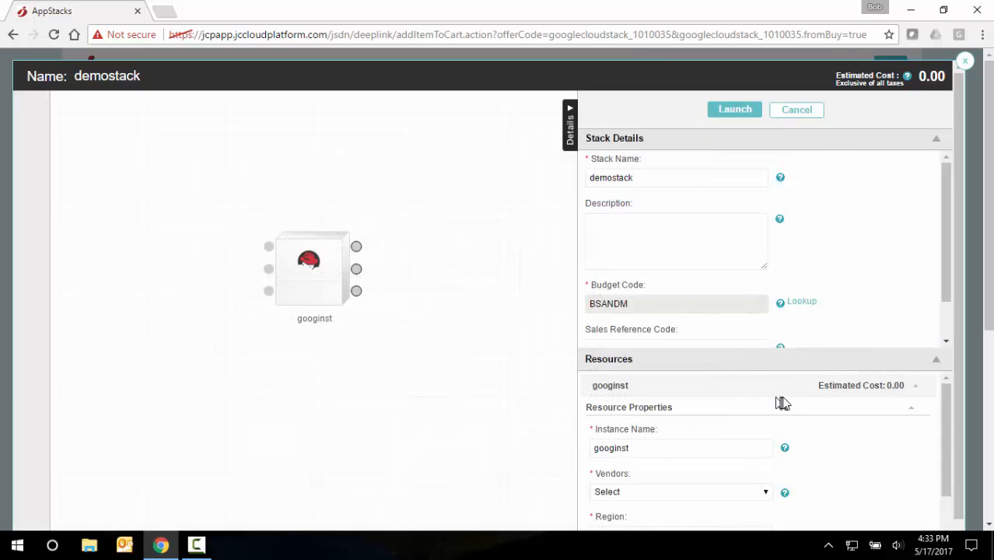
Step: Rename the stack's instance as googinstdemo and choose googlecloud as its vendor
scroll(826, 422, down, 1)
scroll(828, 423, up, 1)
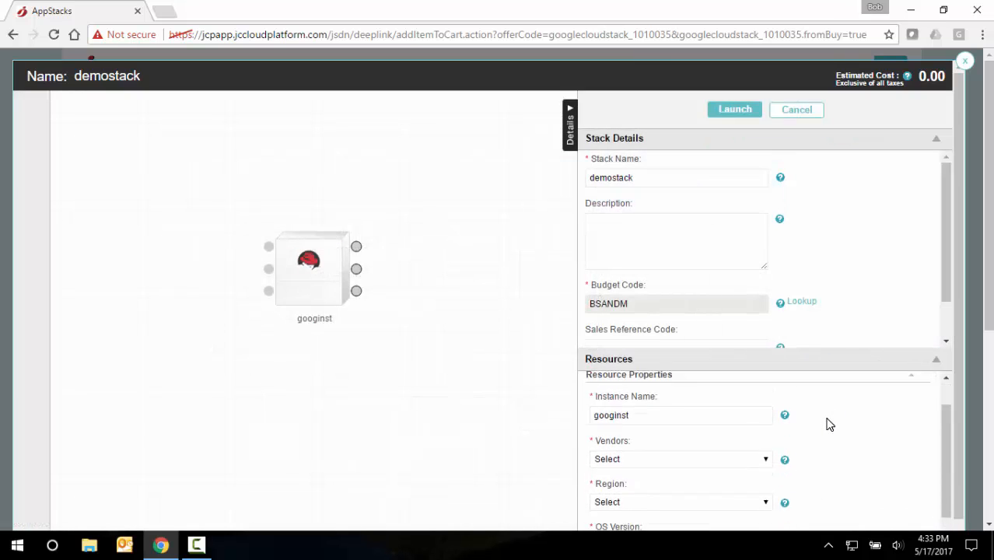
click(649, 443)
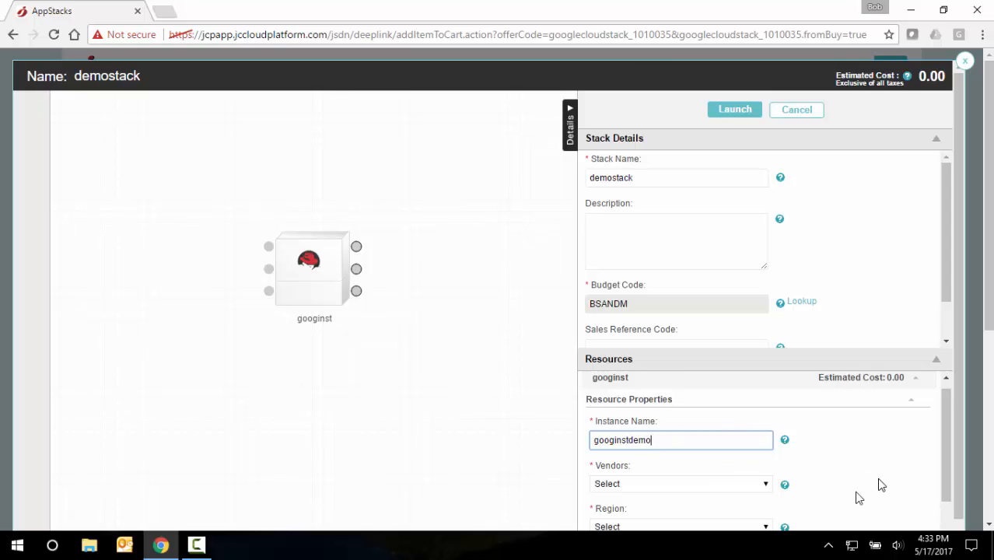
click(681, 483)
click(681, 504)
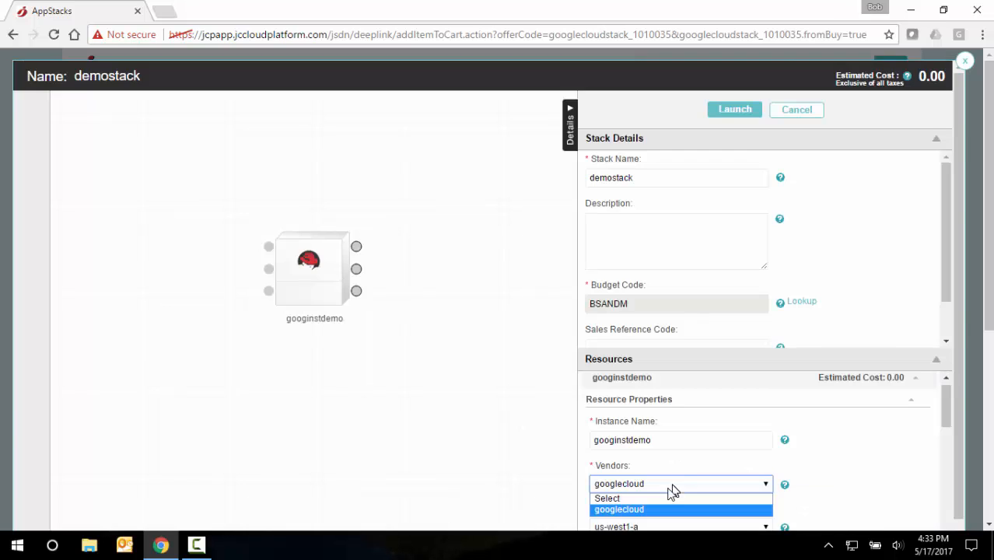
click(644, 510)
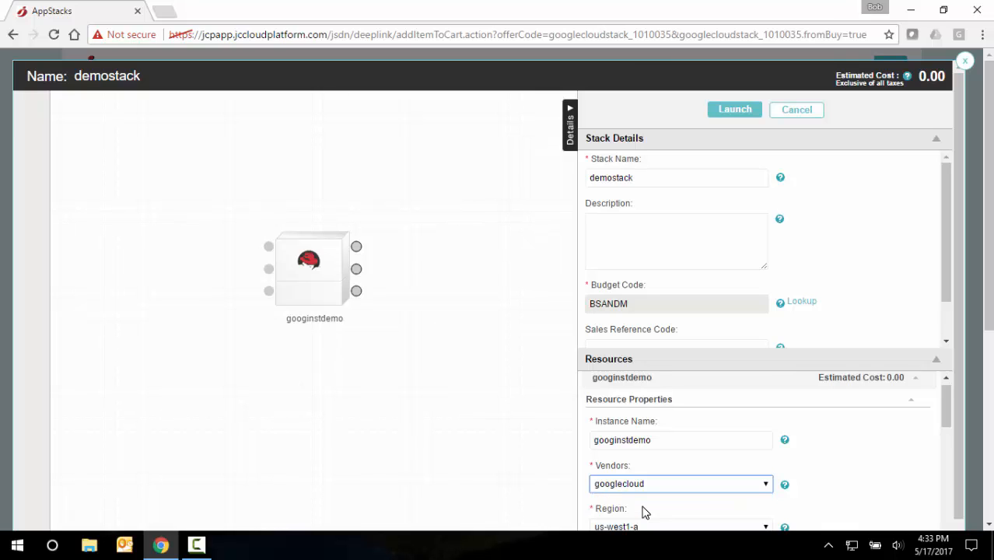
Step: Set the instance's region to us-west1-b and its flavor to small (1 shared vCPU) 1.7 GB memory, g1-small
drag(947, 418, 947, 443)
click(765, 409)
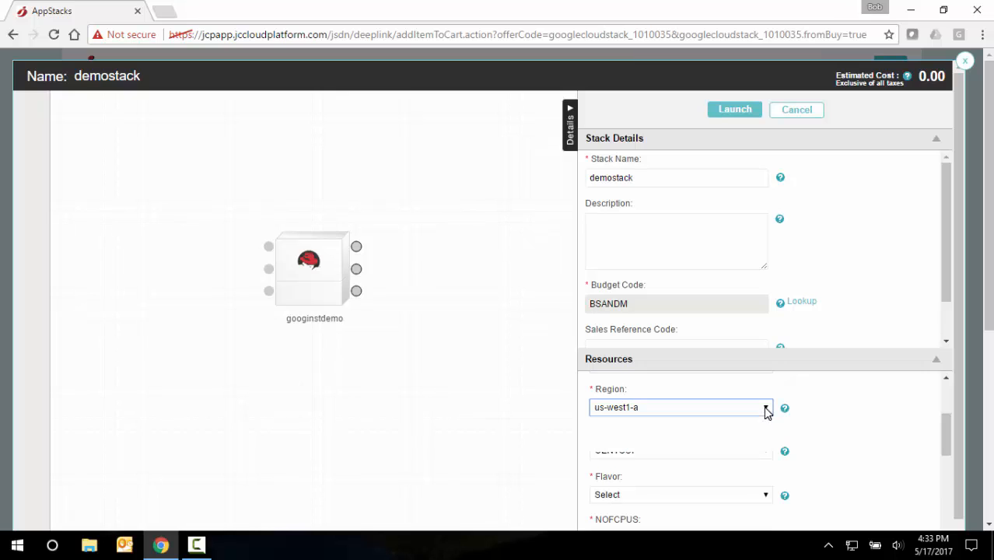
click(653, 446)
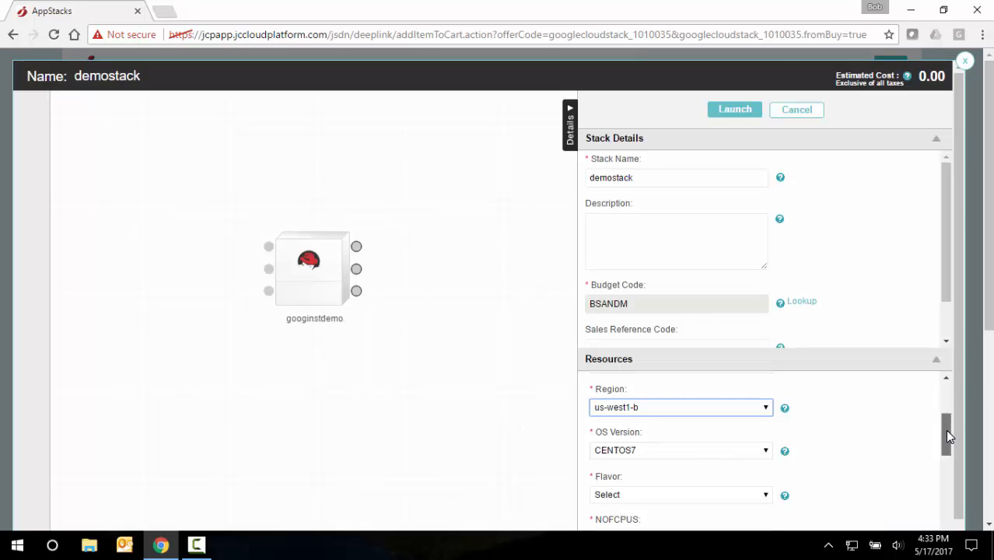
drag(949, 433, 950, 456)
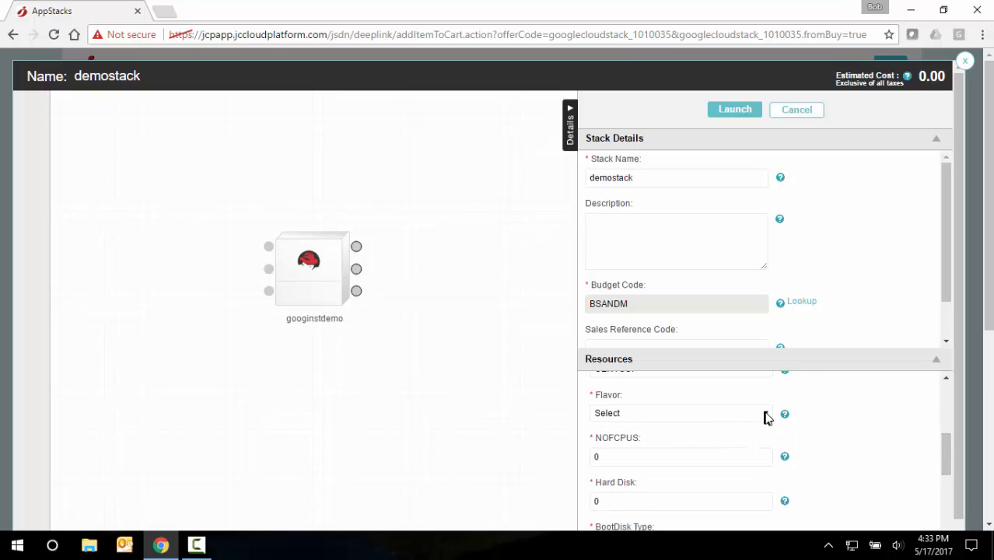
click(765, 413)
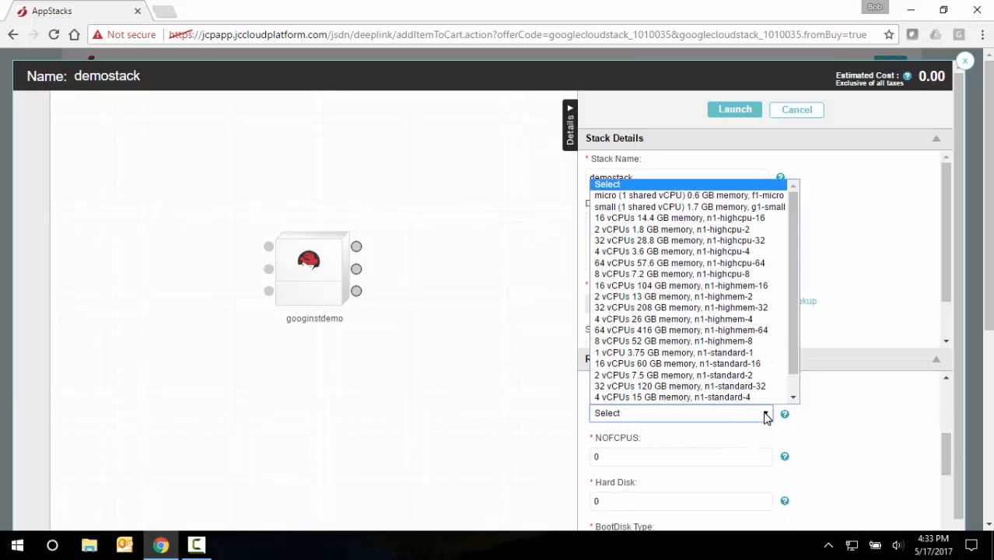
click(662, 208)
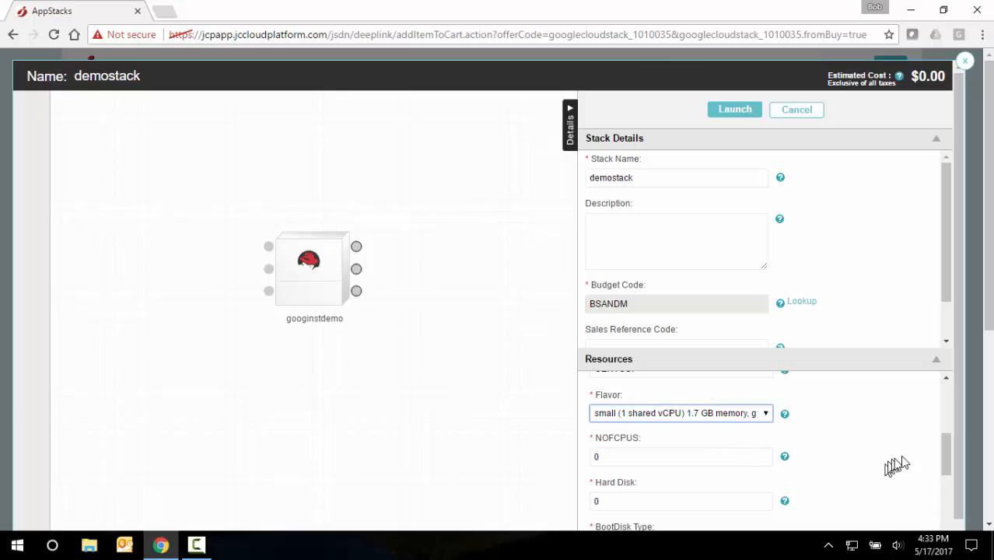
Step: Set the boot disk type to Standard persistent disk and launch the configured stack
drag(950, 449, 949, 482)
click(681, 404)
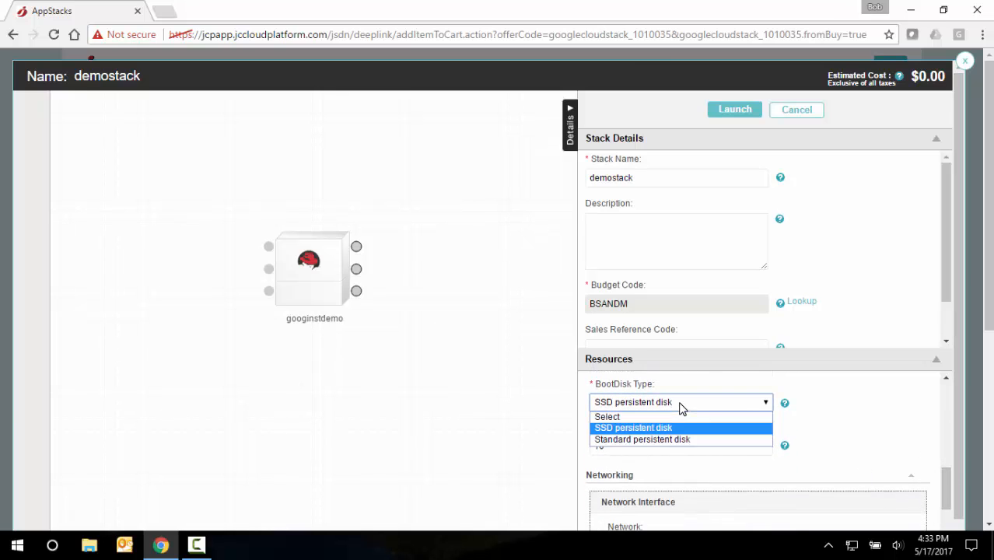
click(660, 440)
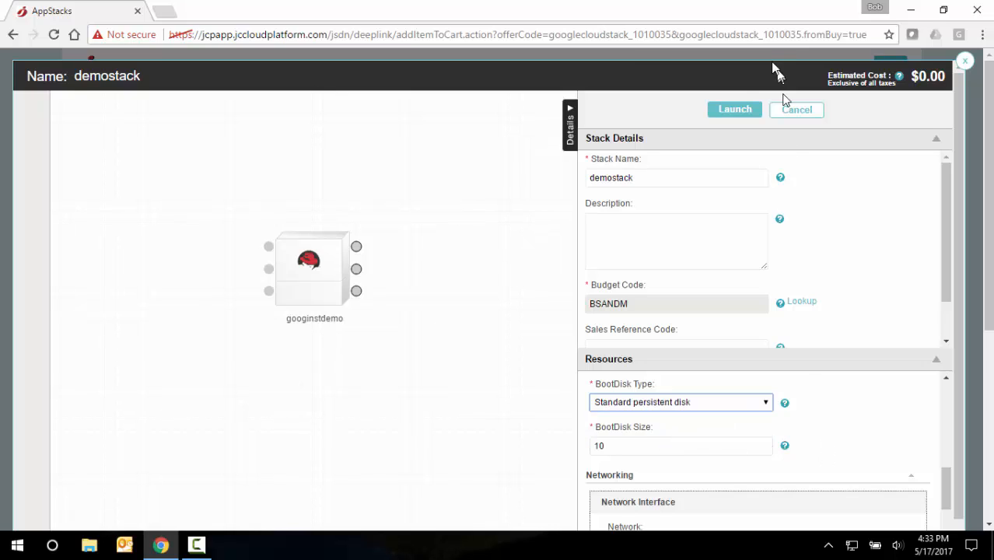
click(736, 113)
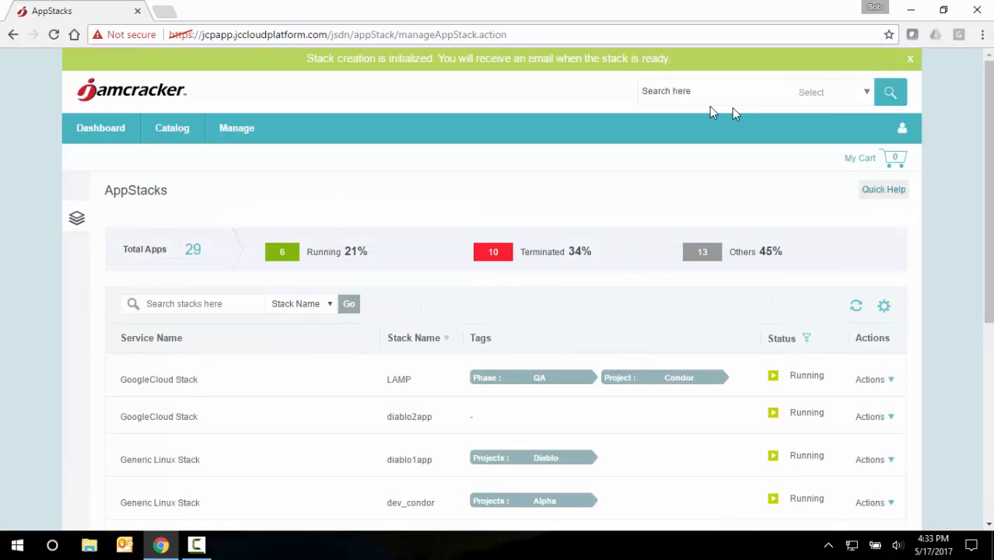
Step: View the details of the newest pending request, containing demostack, and approve it
click(244, 133)
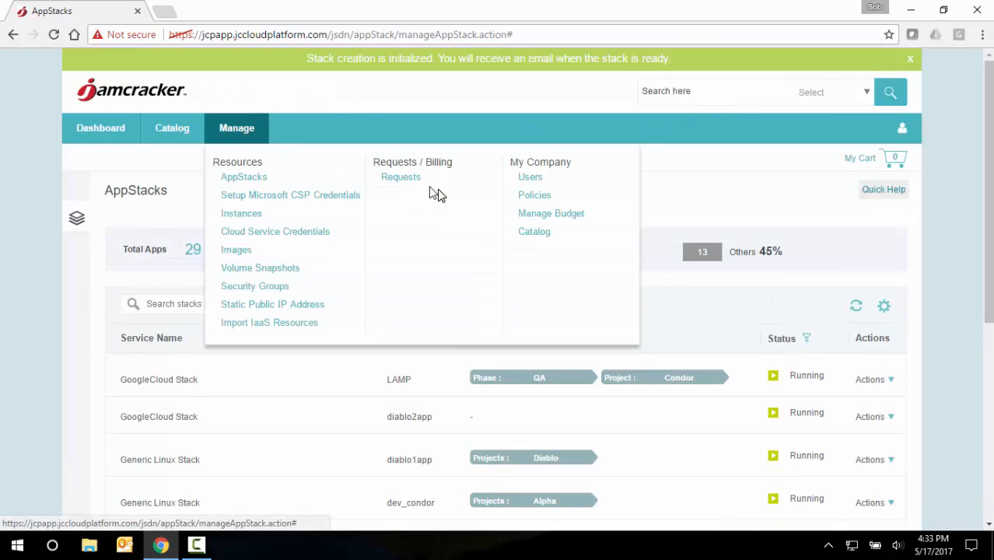
click(400, 177)
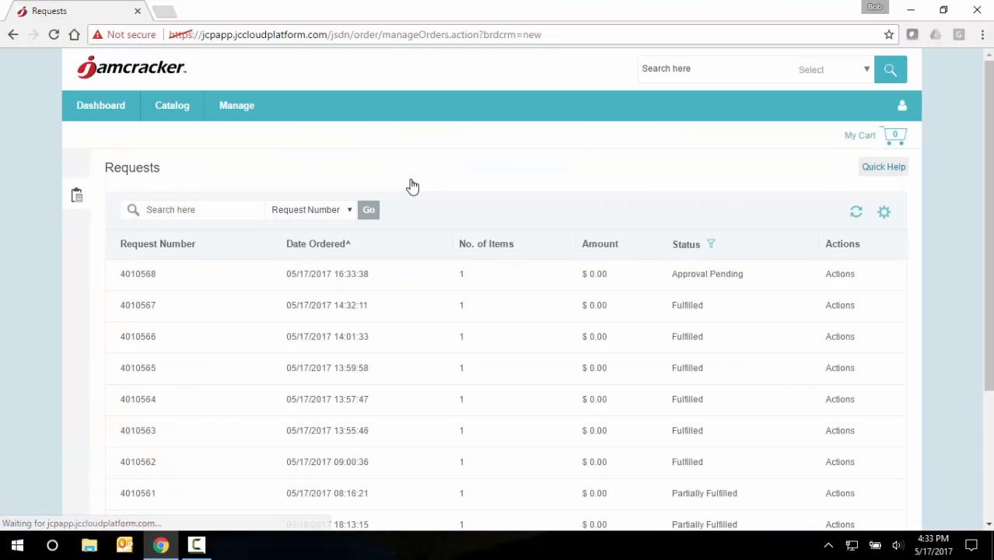
click(839, 277)
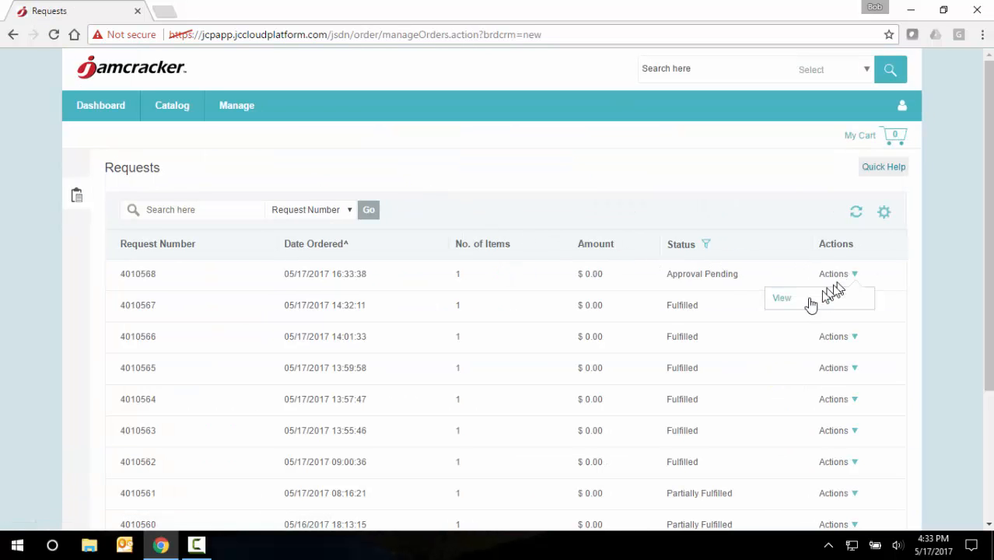
click(779, 300)
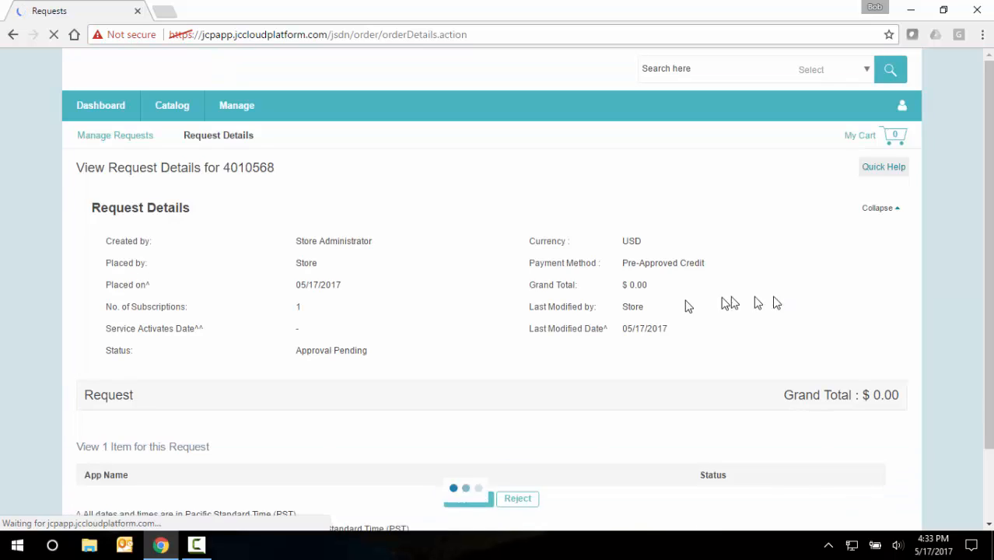
scroll(483, 420, down, 2)
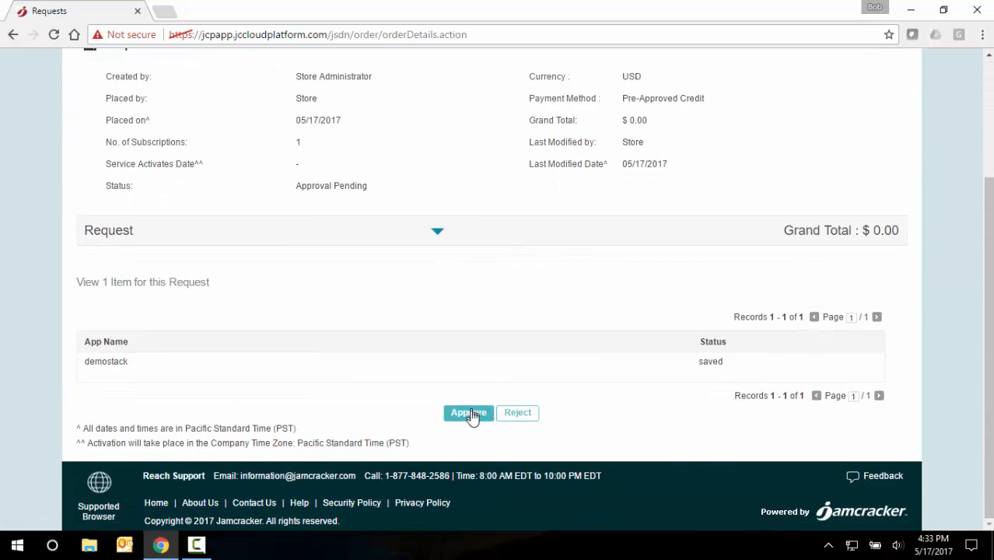
click(470, 413)
click(466, 316)
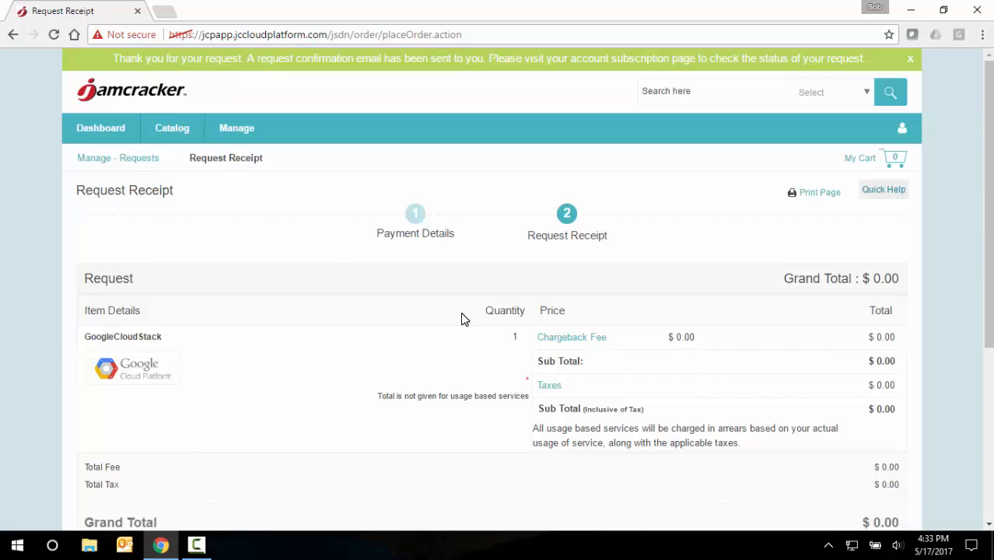
Step: Check the creation progress of demostack in the AppStacks list
click(232, 132)
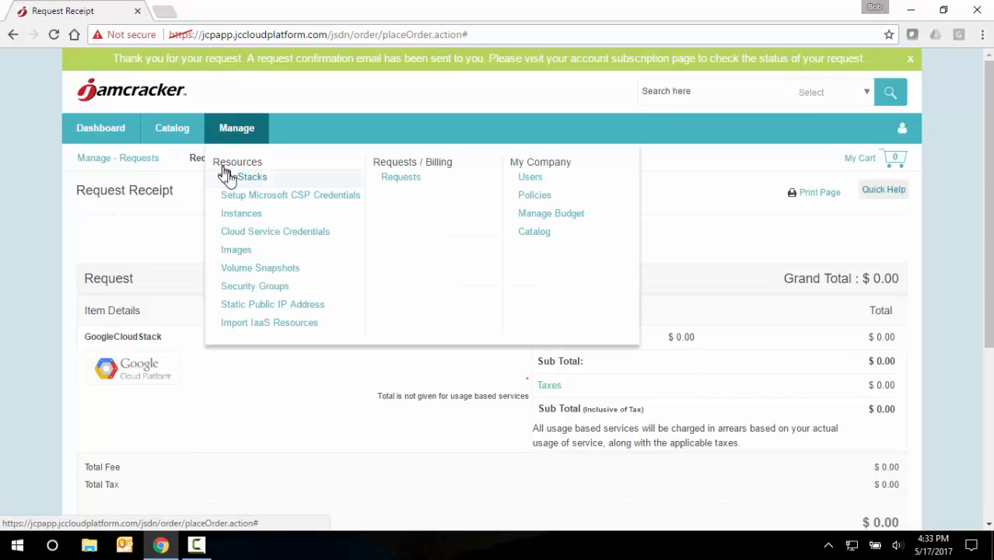
click(233, 179)
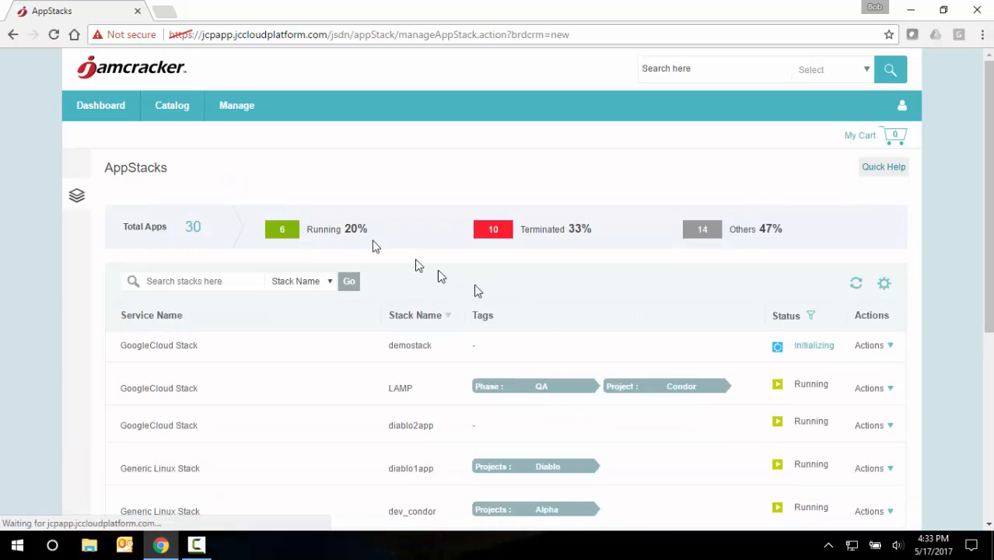
scroll(705, 344, down, 1)
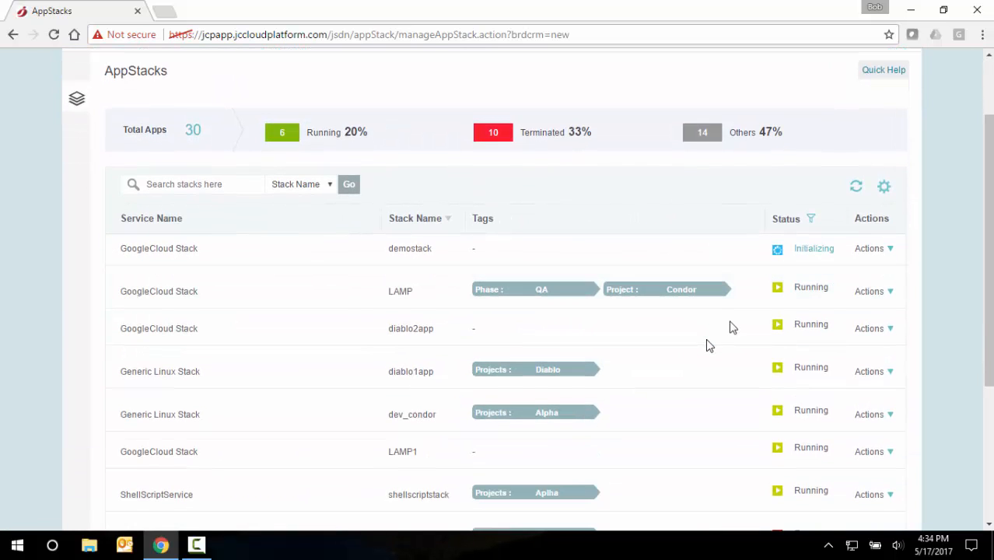
click(811, 257)
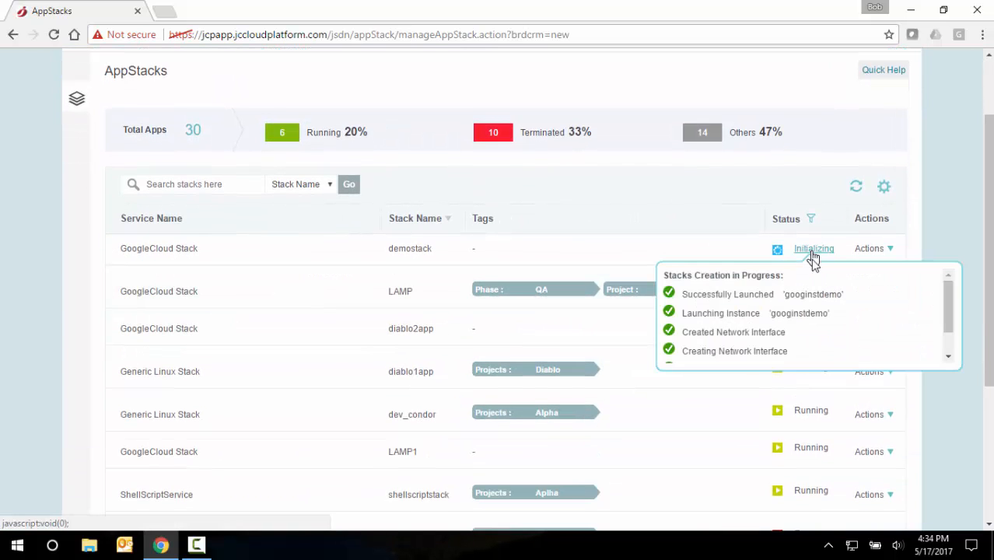
scroll(950, 306, down, 2)
scroll(953, 307, up, 2)
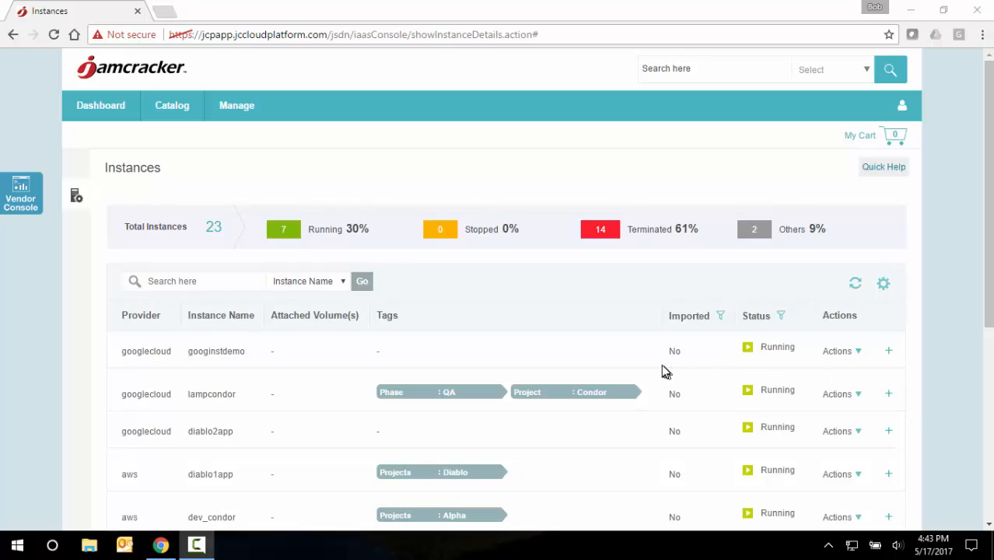
Step: View the full details of the googinstdemo instance, including its region, flavor and boot disk specifications
click(858, 356)
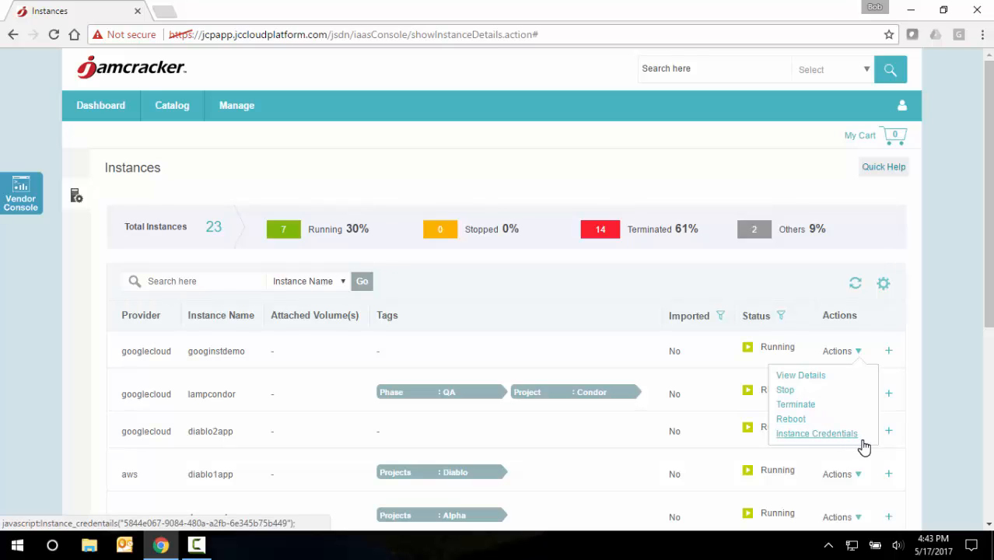
click(800, 375)
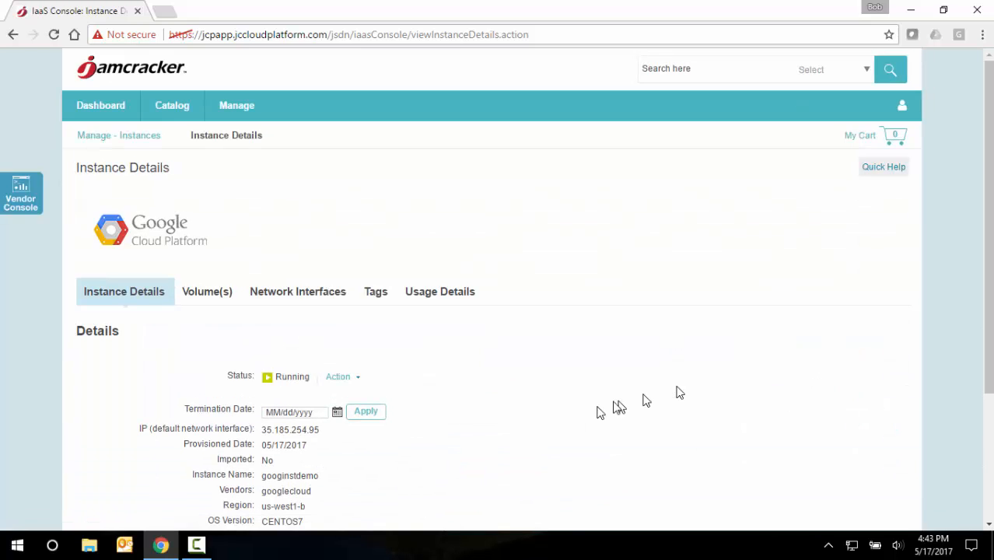
scroll(591, 410, down, 2)
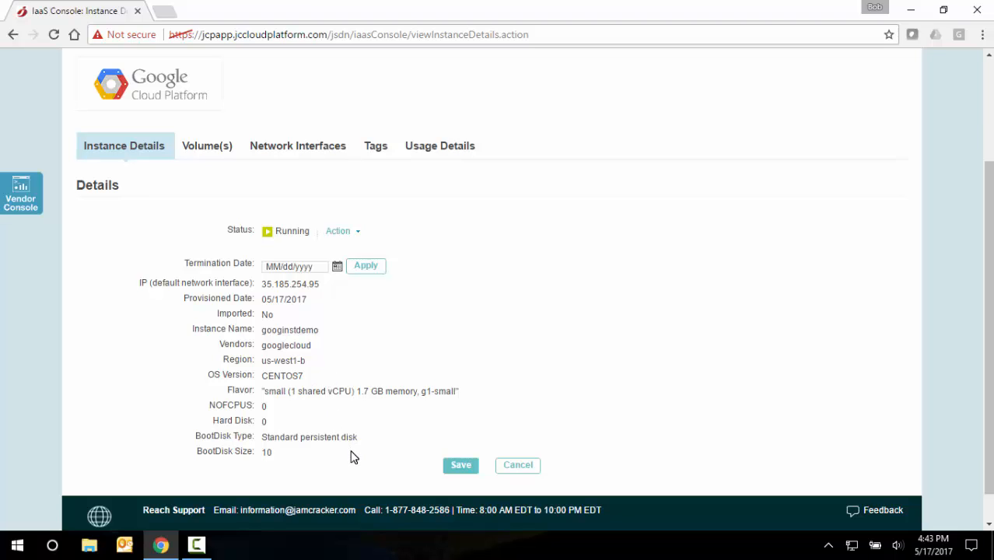
Step: Open the Cloud Resources dashboard and examine the resource summary and the list of instances with their statuses
scroll(234, 257, up, 2)
click(105, 107)
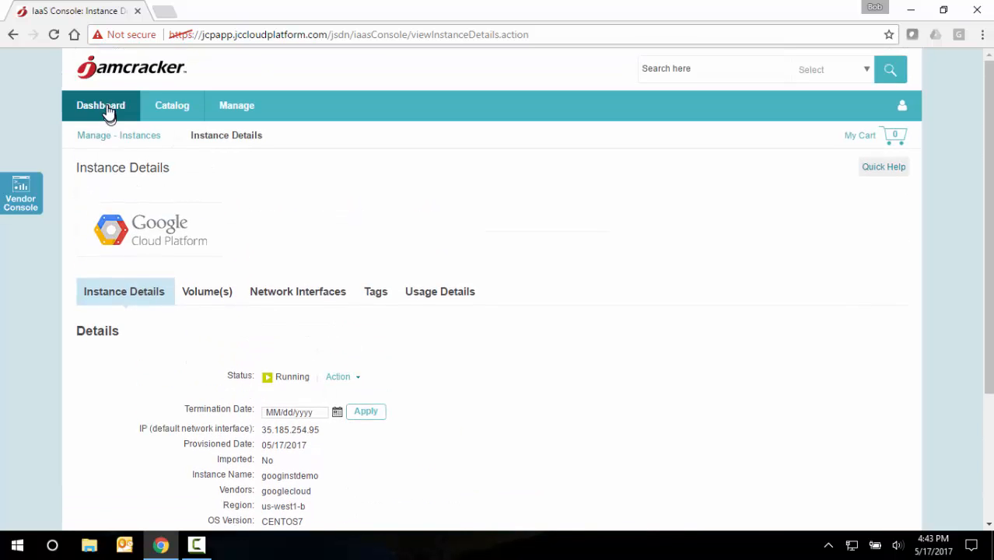
click(106, 145)
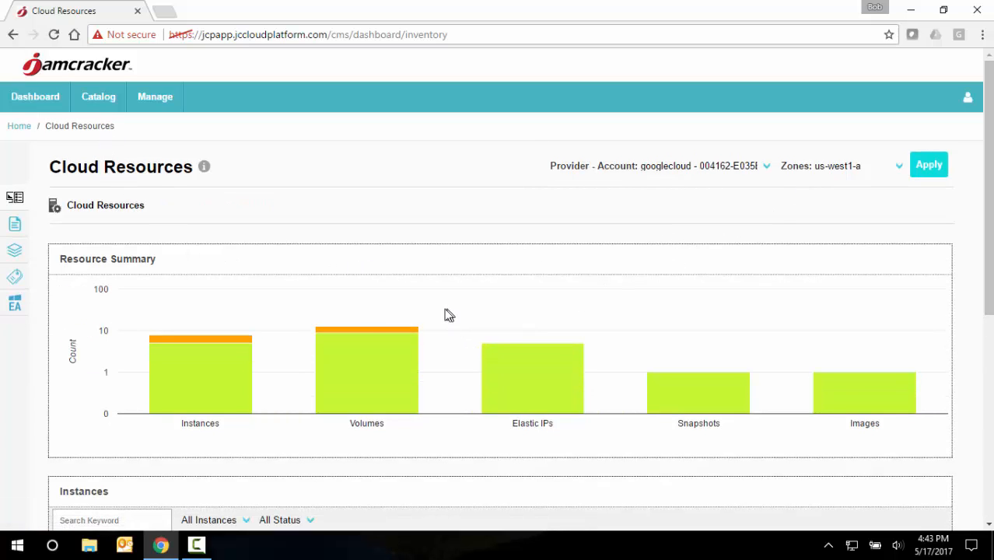
mouse_move(252, 373)
mouse_move(210, 339)
scroll(728, 450, down, 1)
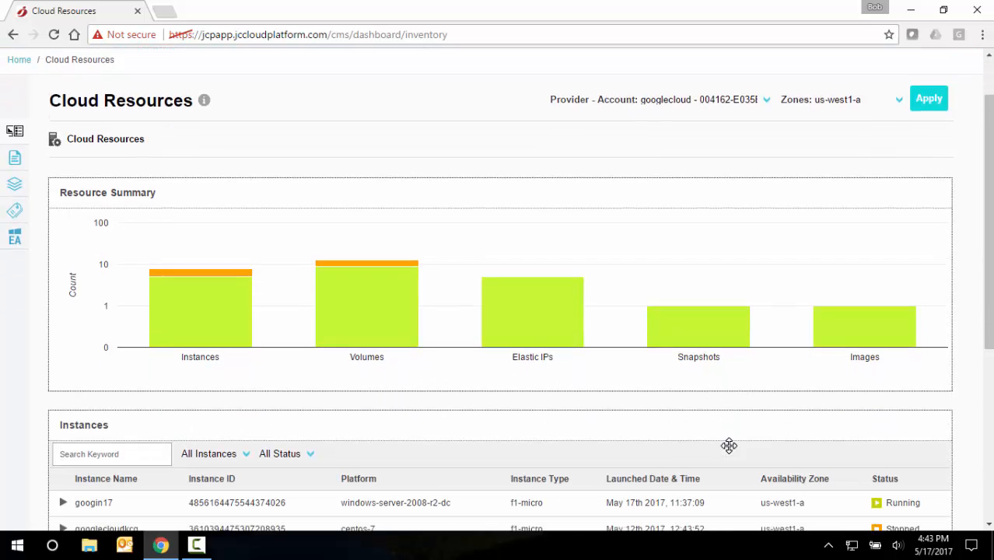
scroll(729, 445, down, 5)
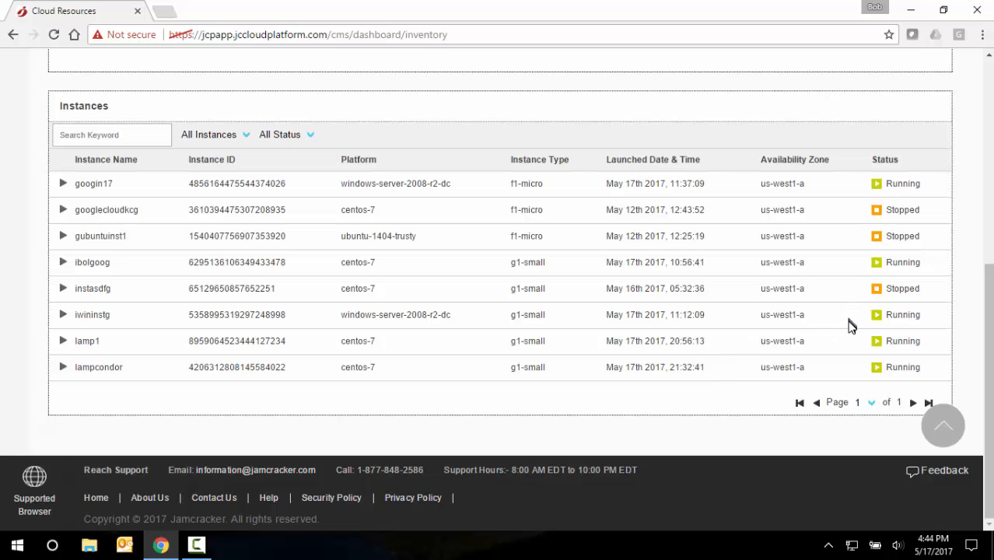
Step: Open the Executive Dashboard and examine the cloud cost trend and the costs by provider, service, storage type and resource
scroll(849, 327, up, 5)
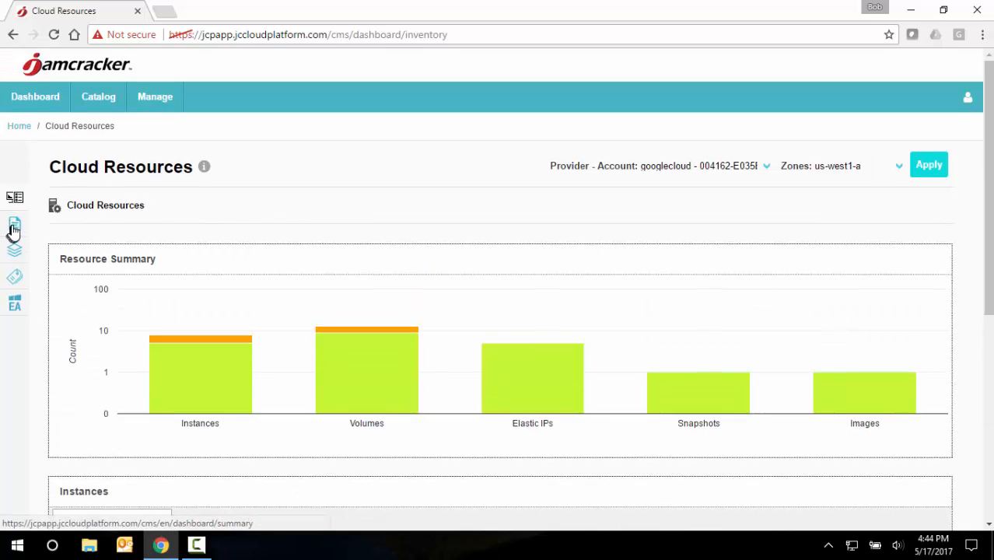
click(14, 226)
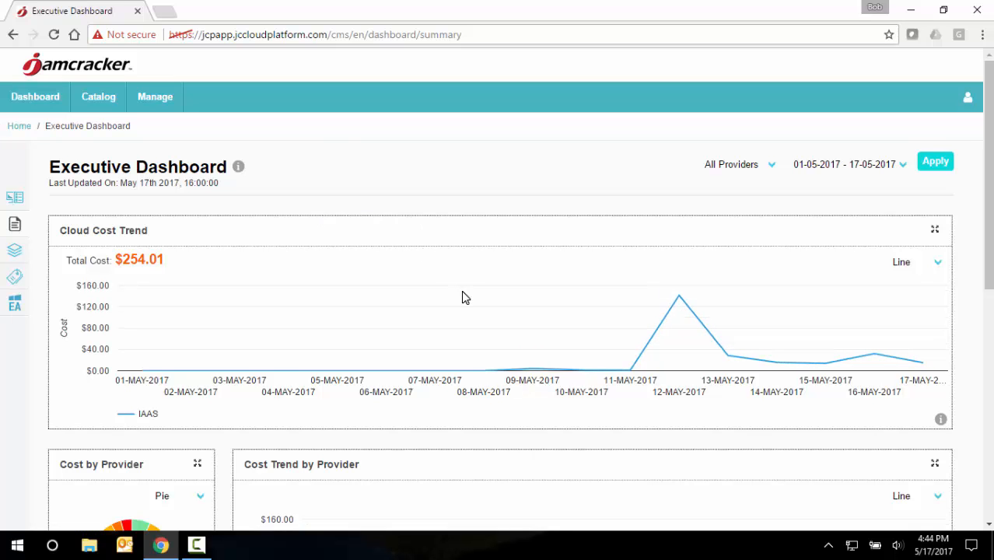
scroll(491, 334, down, 1)
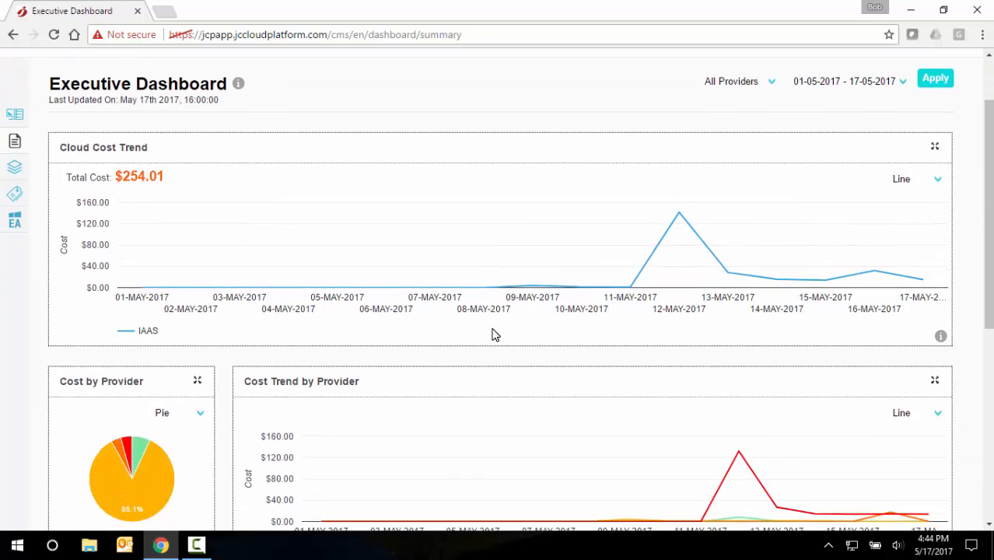
scroll(492, 334, down, 3)
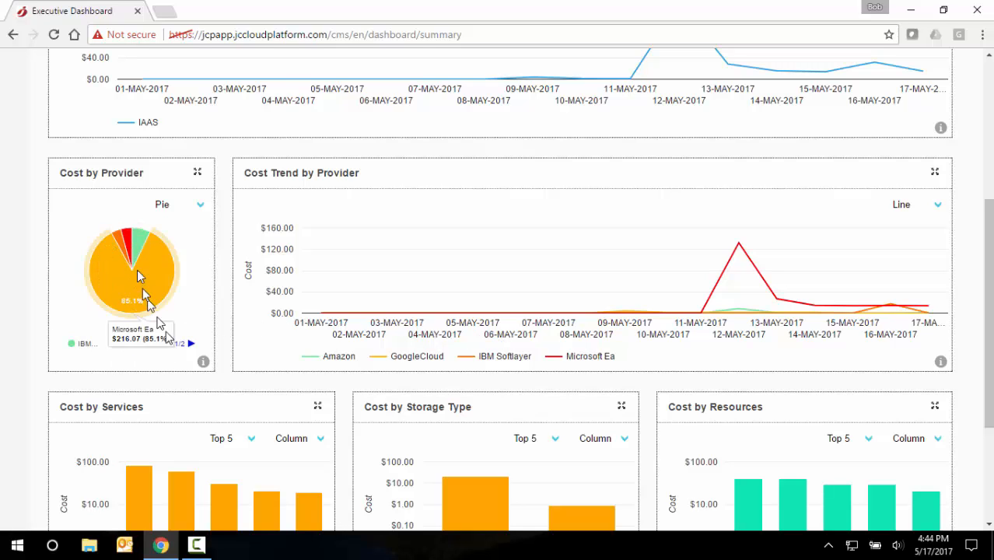
mouse_move(140, 239)
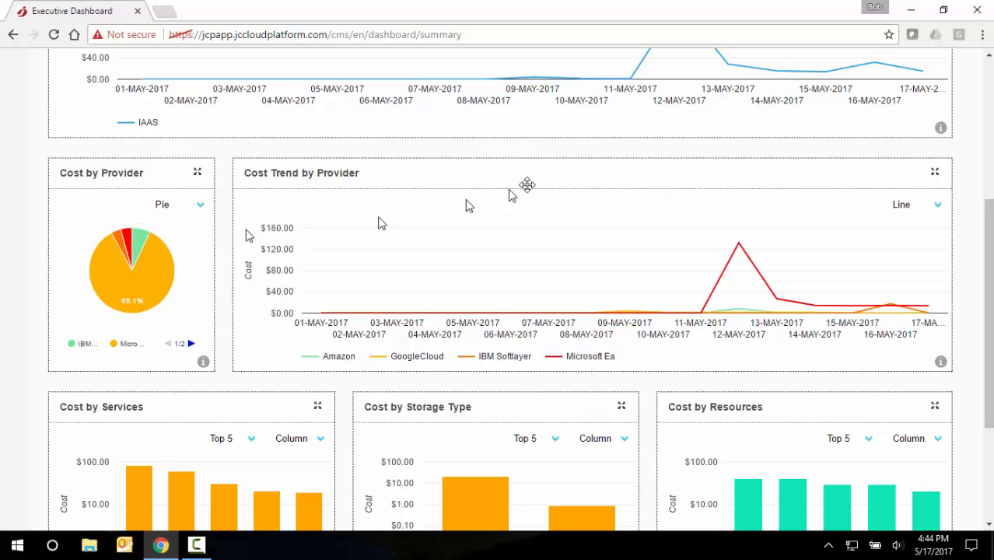
mouse_move(741, 314)
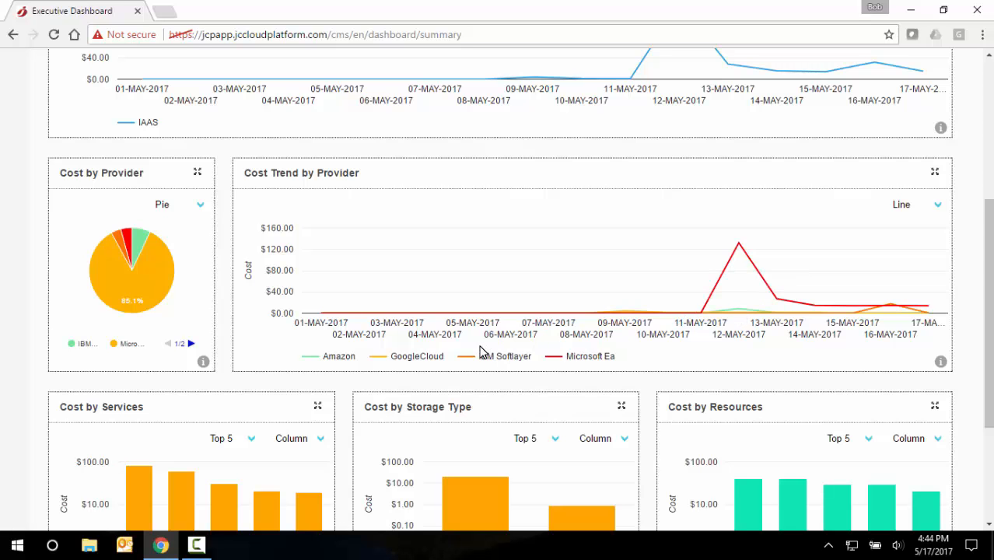
scroll(476, 340, down, 3)
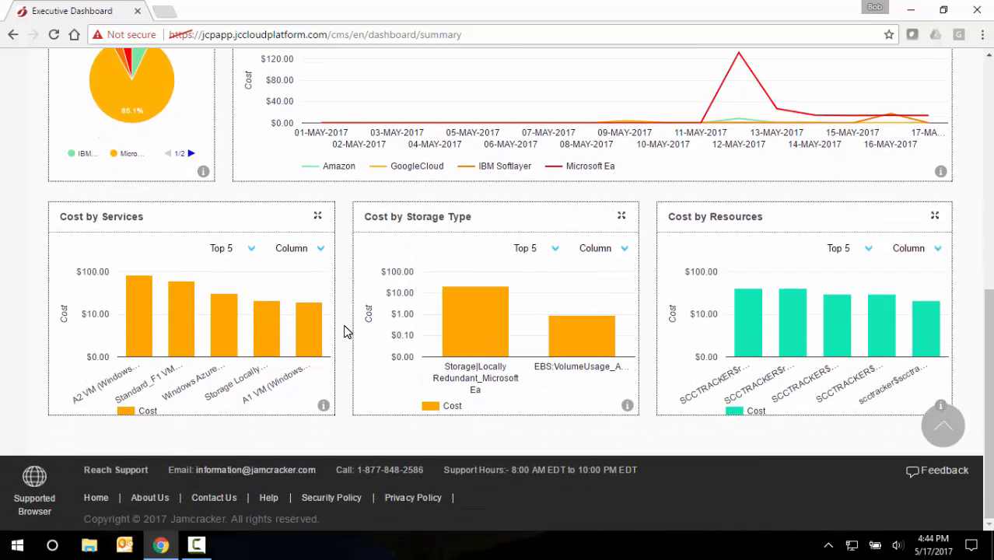
mouse_move(495, 312)
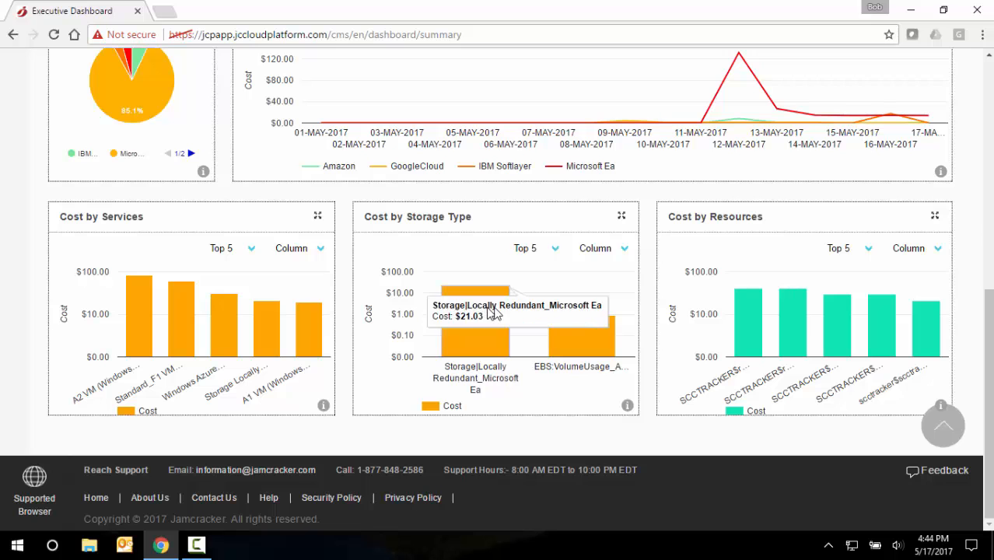
mouse_move(794, 331)
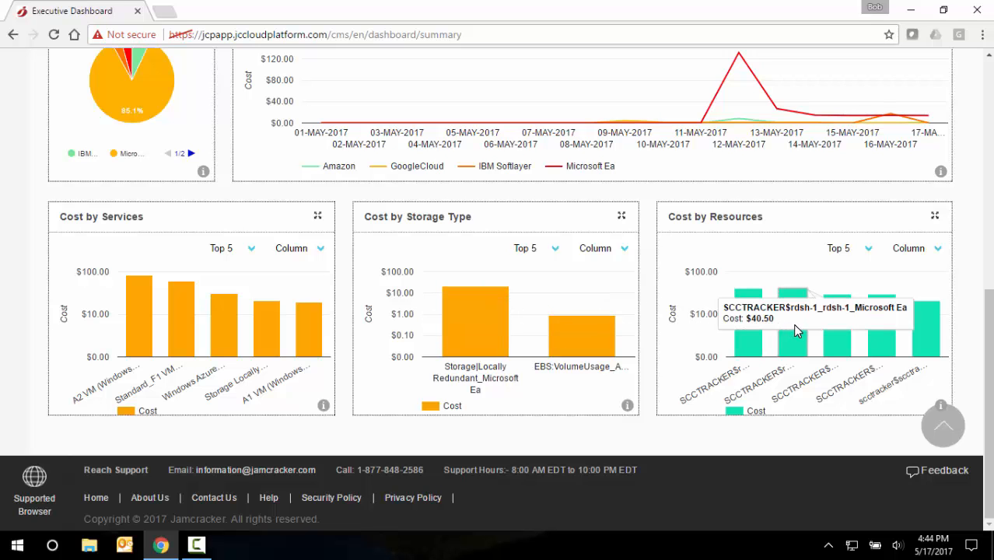
Step: Open Cost Analytics and set the Product Cost Trend chart to the compute-engine product
scroll(793, 326, up, 10)
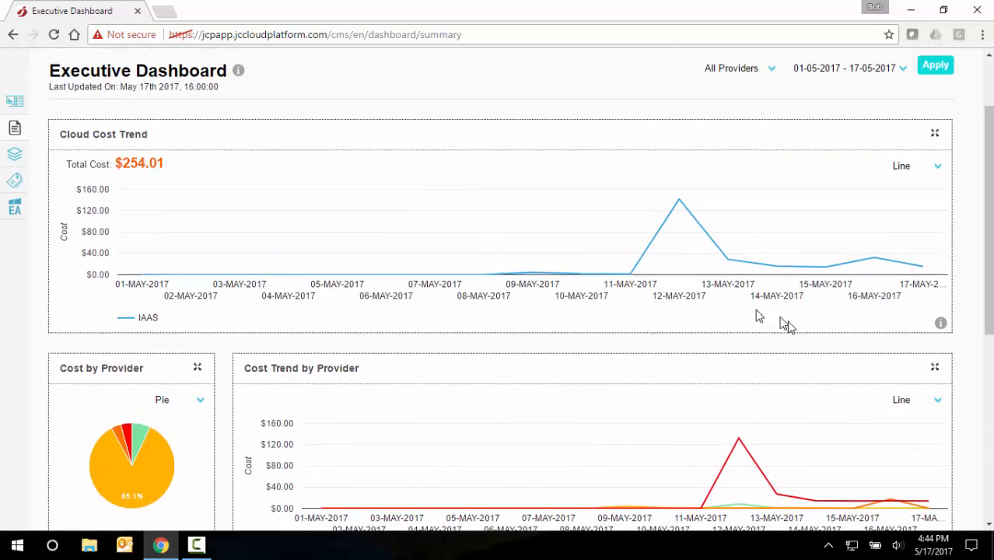
click(16, 160)
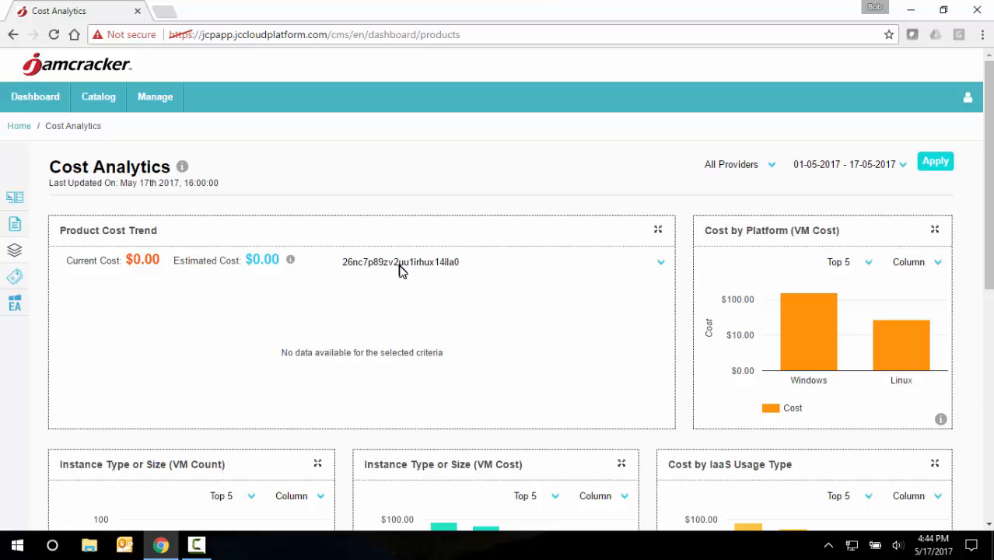
click(400, 264)
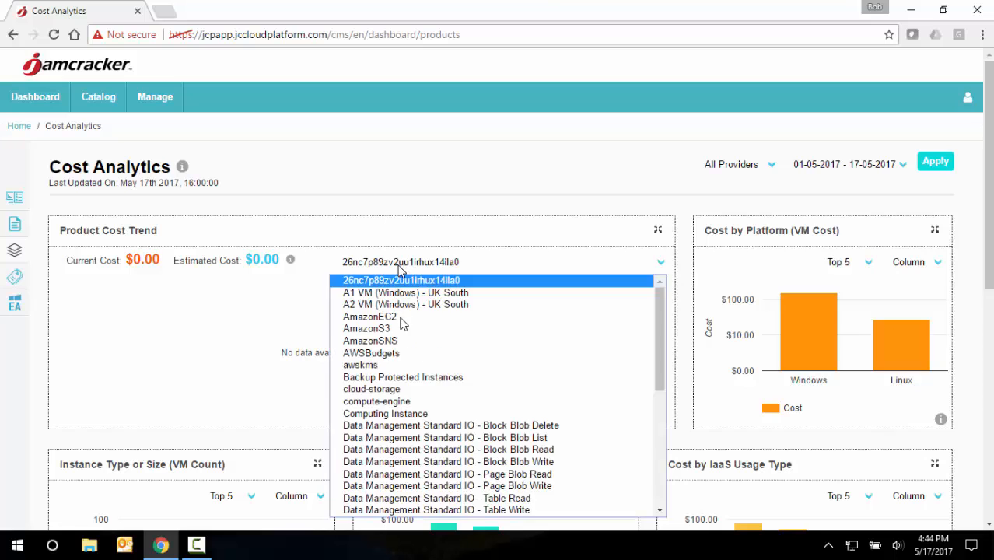
click(400, 402)
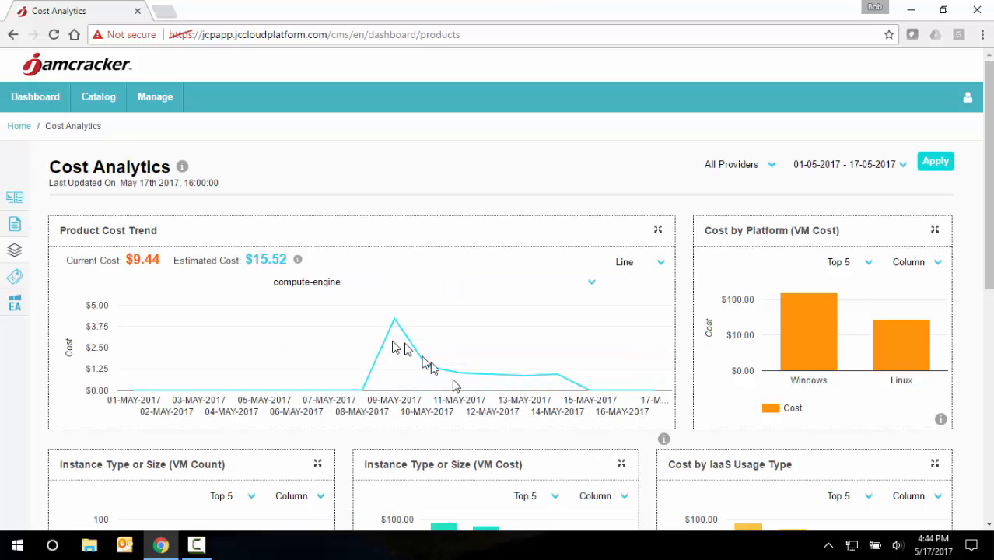
Step: Examine the Cost Analytics charts for platform, instance type, IaaS usage type, region and source of creation
scroll(690, 329, down, 1)
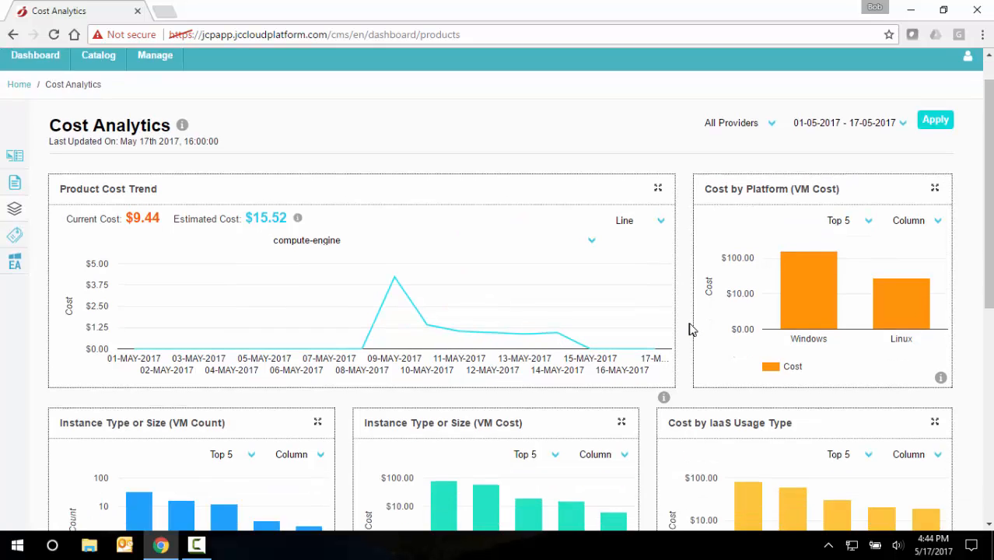
scroll(689, 328, down, 2)
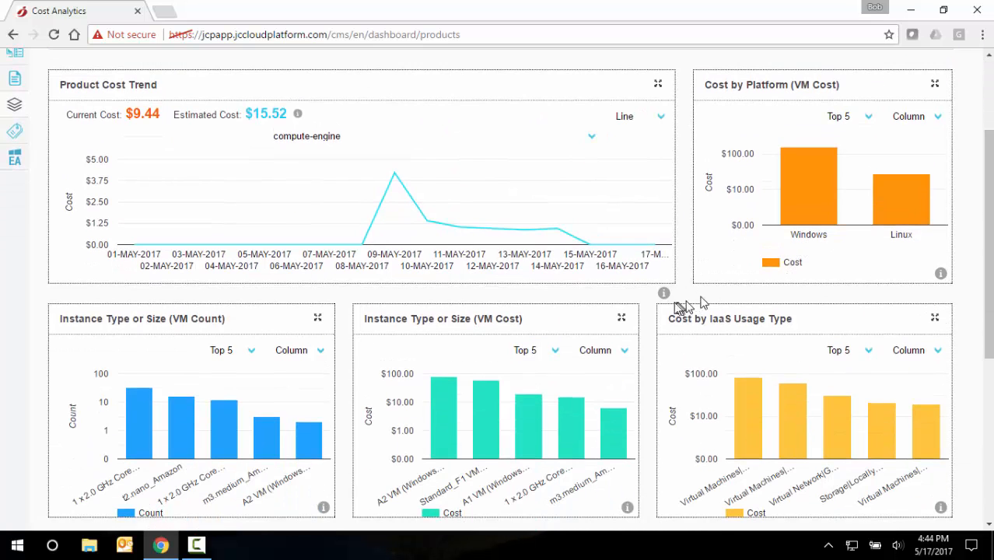
scroll(415, 310, down, 3)
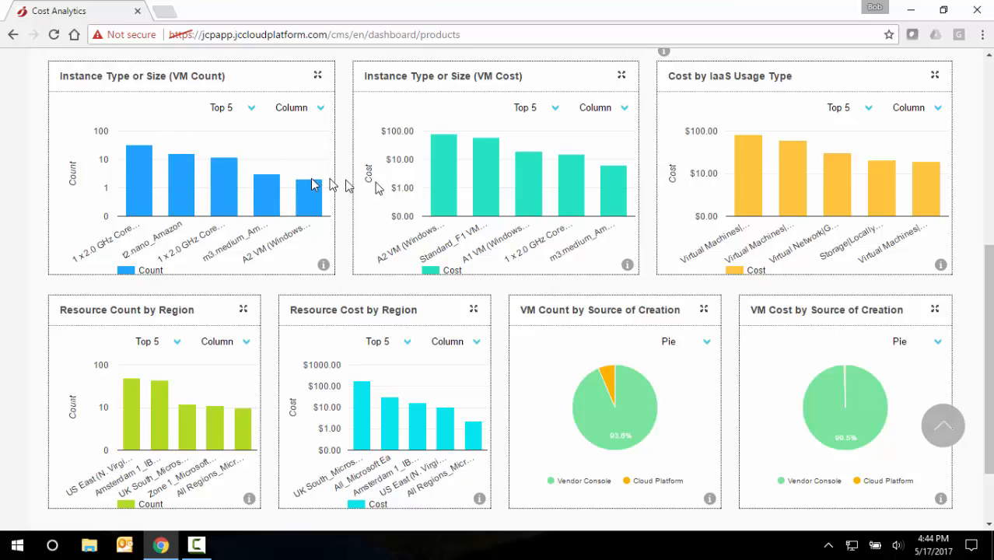
mouse_move(783, 202)
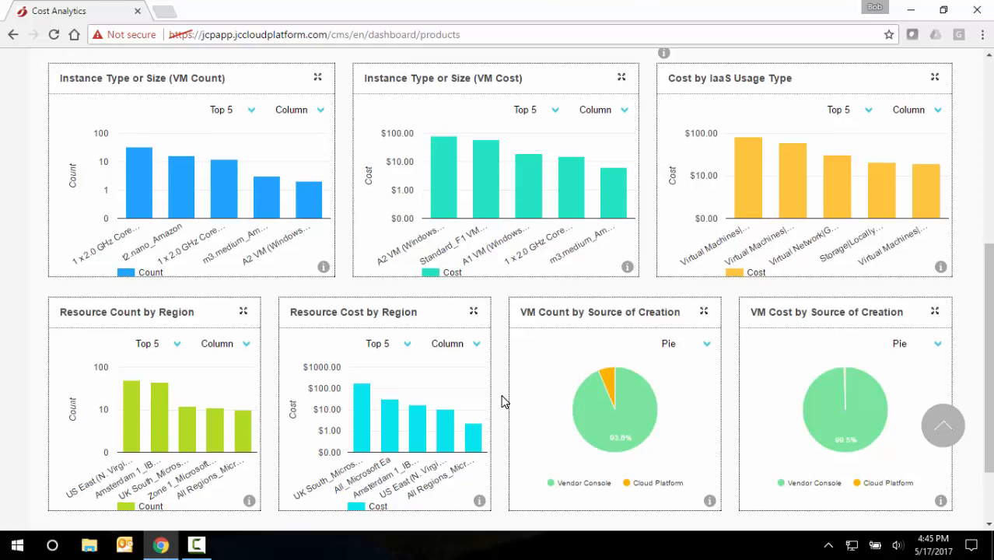
Step: Open Tag Analytics and examine the cost by tags, the tag cost trend, and the VM count and cost by tag key
scroll(503, 401, up, 5)
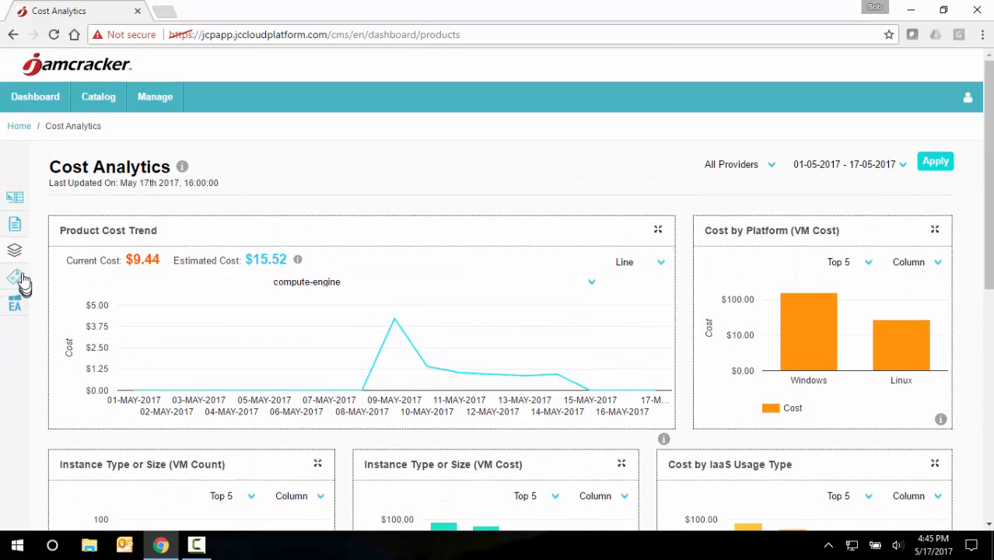
click(23, 279)
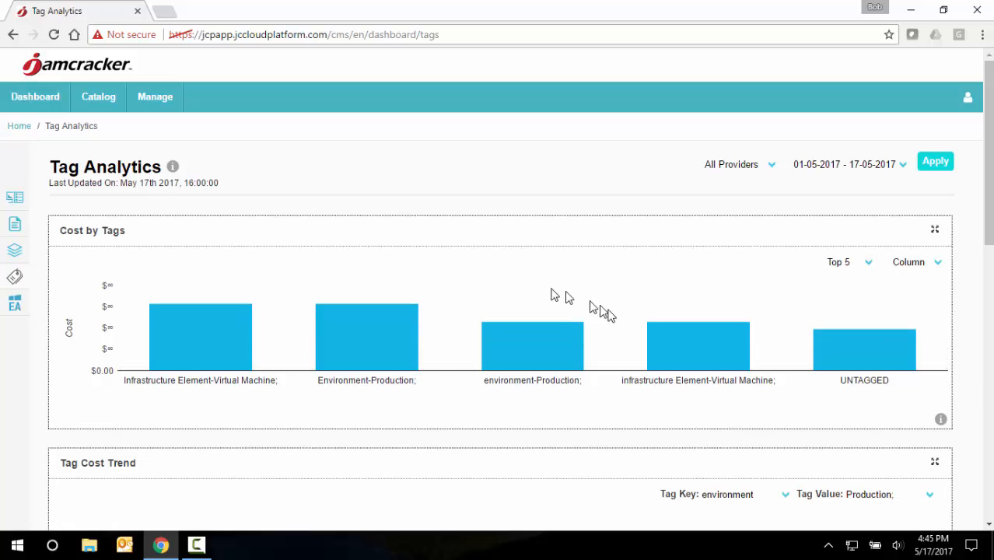
scroll(600, 347, down, 2)
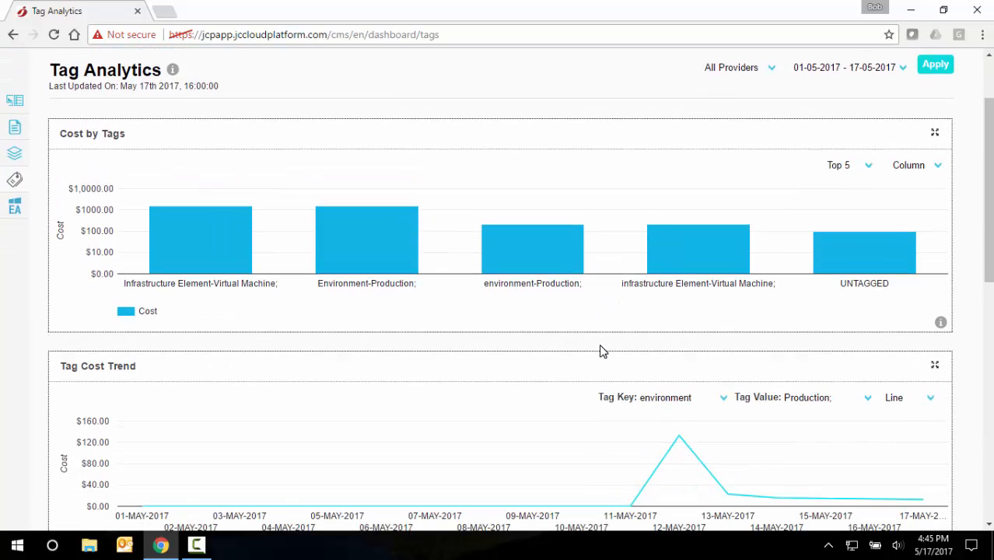
scroll(599, 351, down, 1)
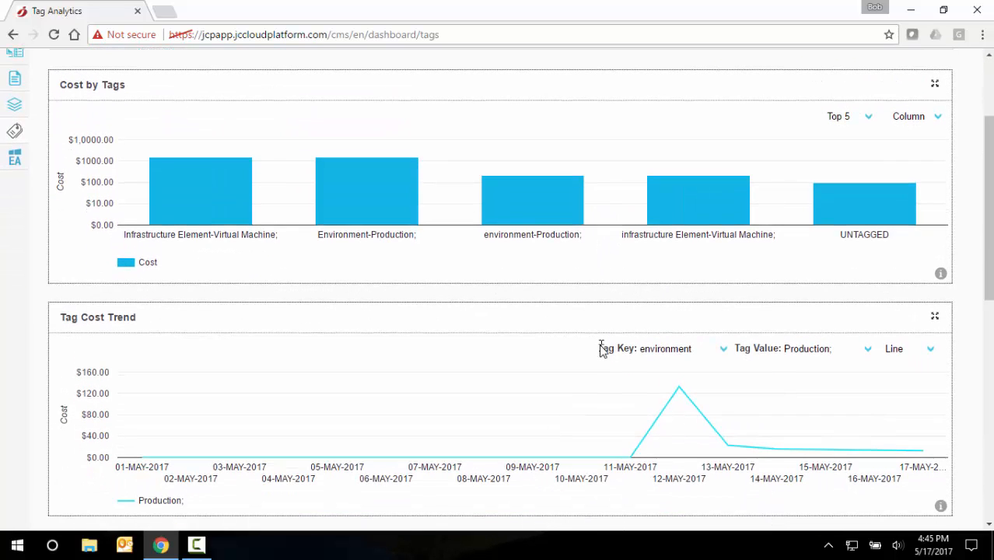
scroll(601, 346, down, 3)
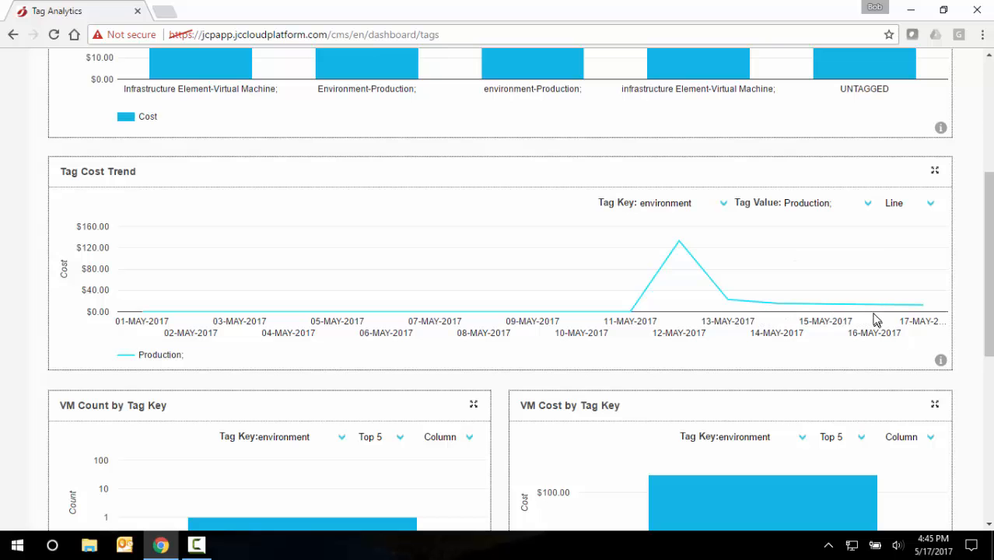
scroll(578, 374, down, 1)
scroll(577, 374, down, 5)
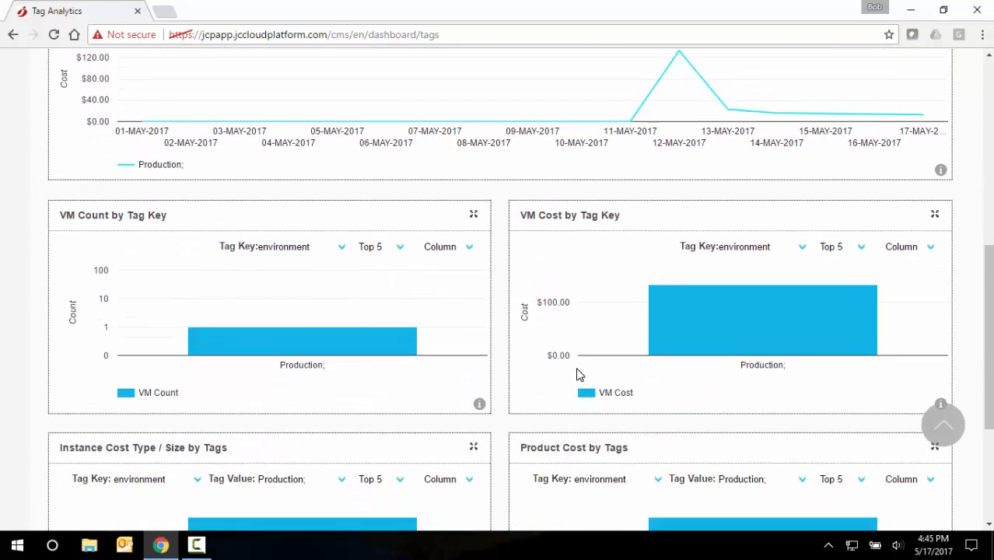